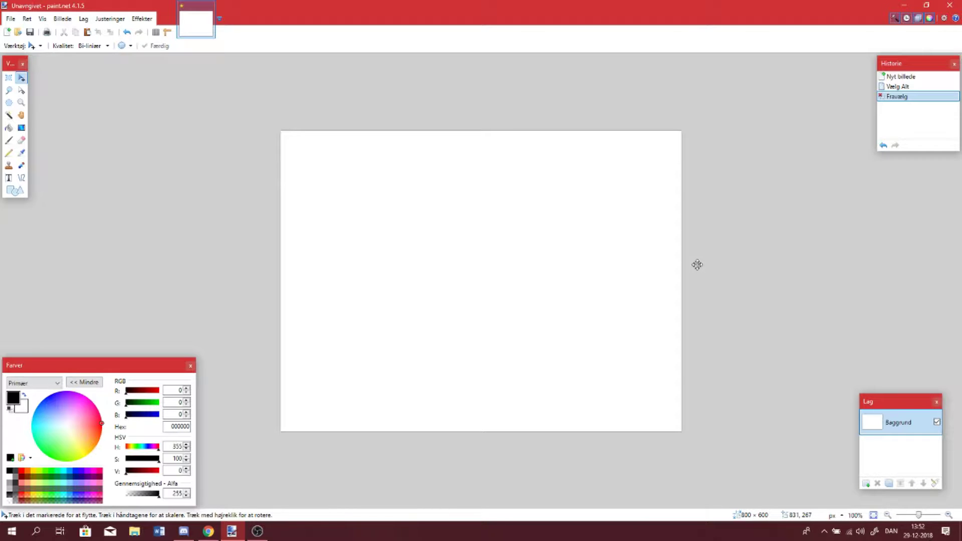
pyautogui.click(208, 531)
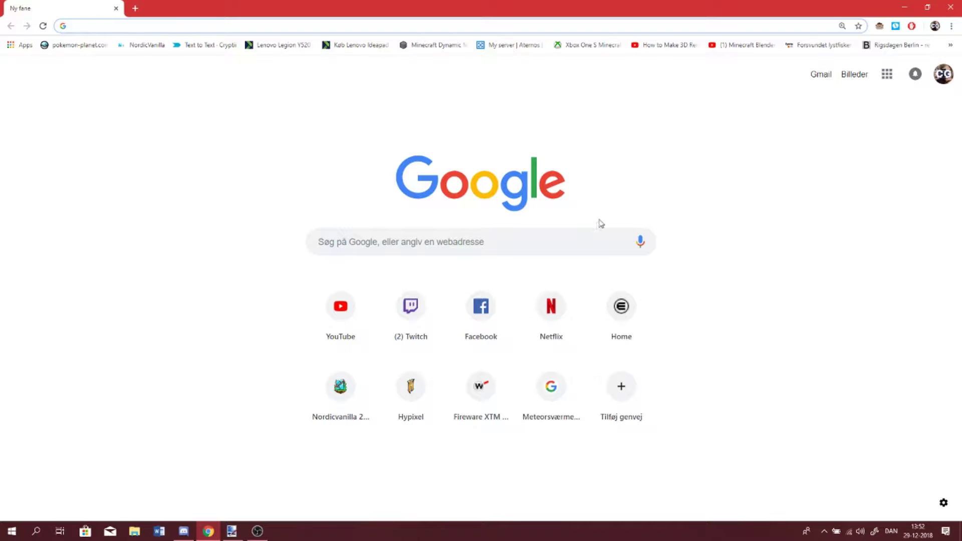
pyautogui.click(232, 531)
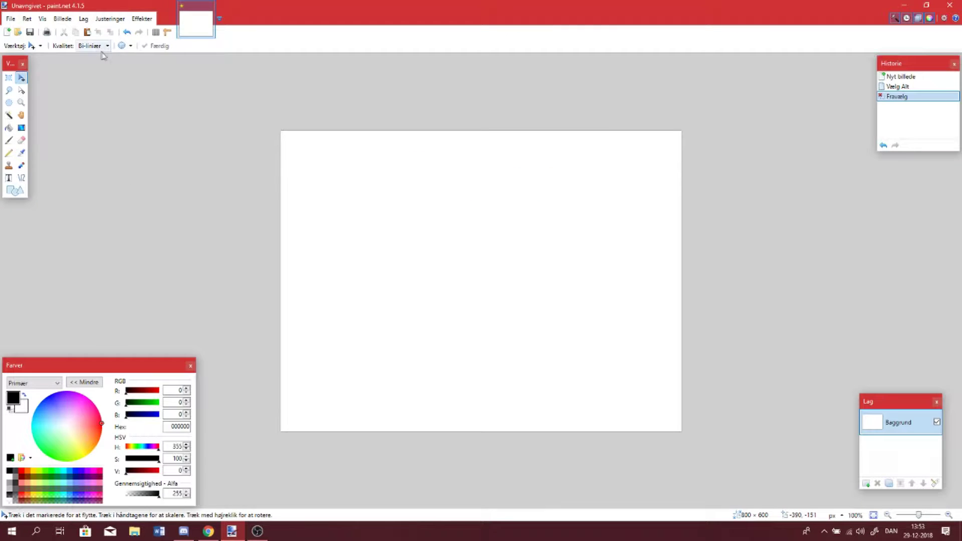
# - Activate the Text tool and look through the installed fonts in the font list
pyautogui.click(9, 177)
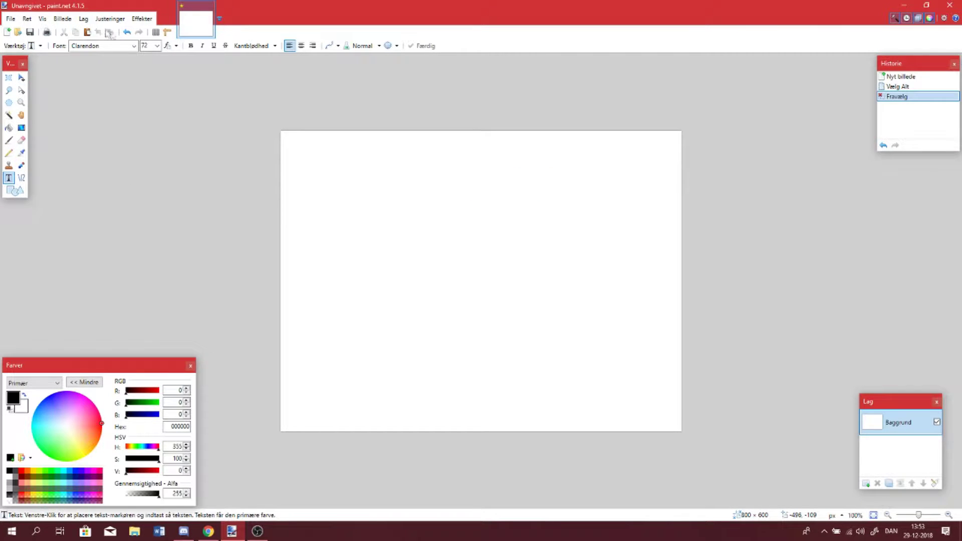
pyautogui.click(134, 46)
pyautogui.scroll(-10, 140, 293)
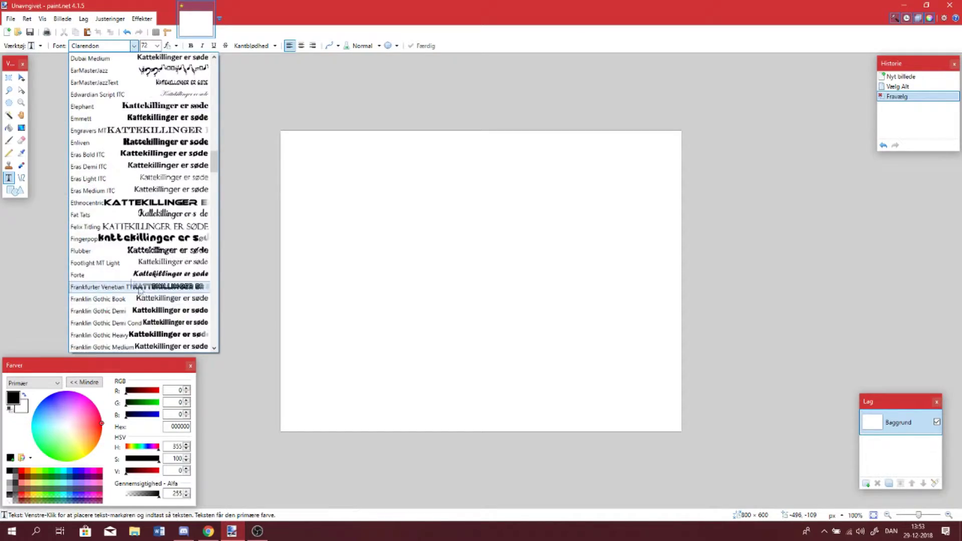
pyautogui.scroll(-5, 141, 293)
pyautogui.scroll(3, 174, 191)
pyautogui.scroll(15, 175, 190)
pyautogui.scroll(6, 197, 163)
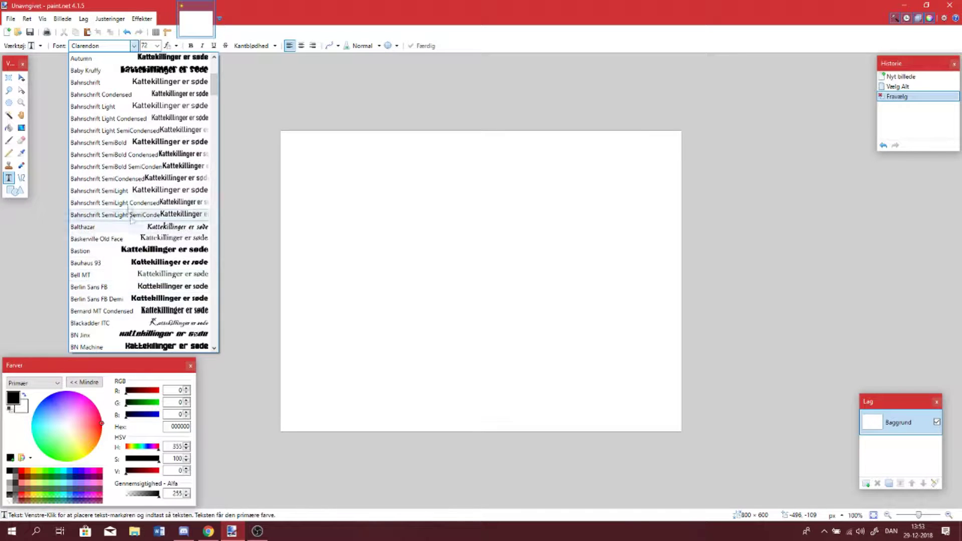
pyautogui.scroll(5, 125, 130)
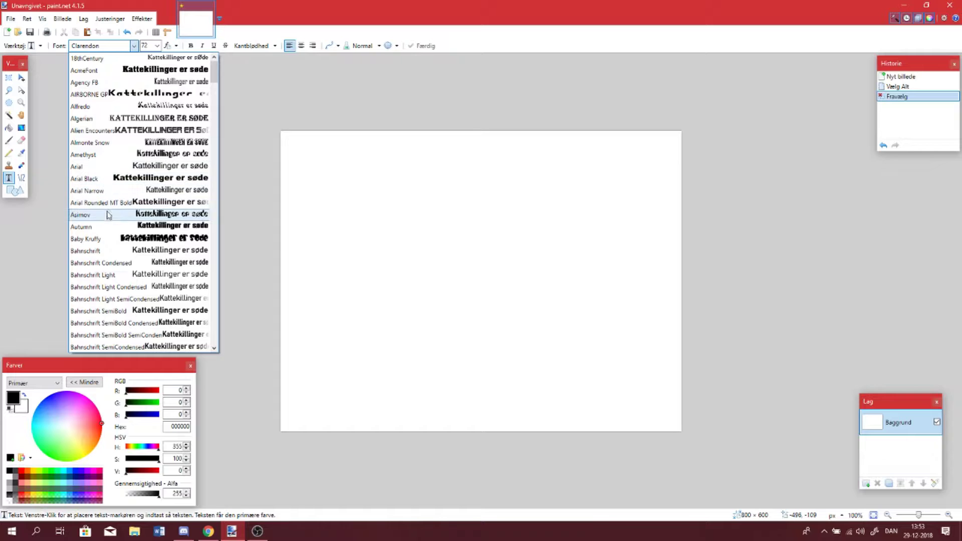
pyautogui.scroll(-4, 111, 321)
pyautogui.scroll(-3, 111, 321)
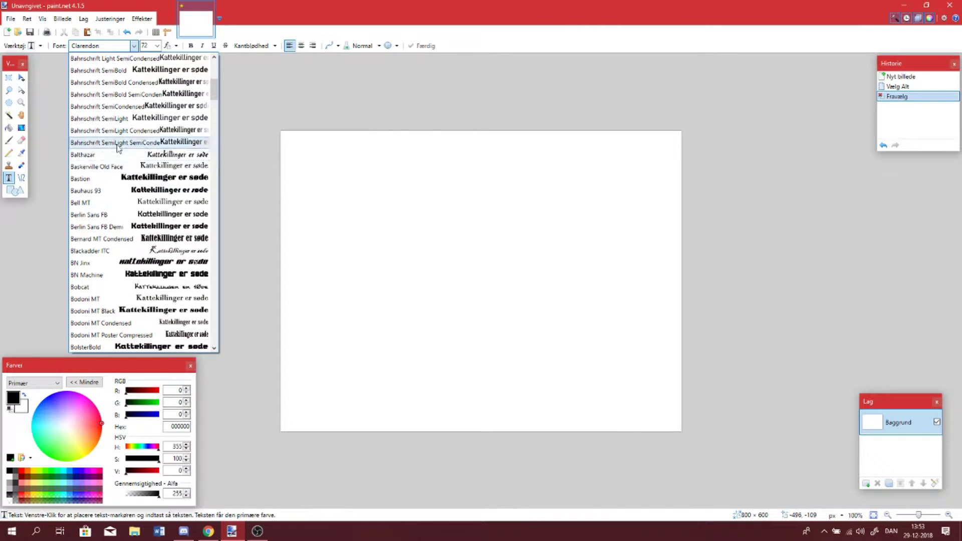
pyautogui.click(201, 114)
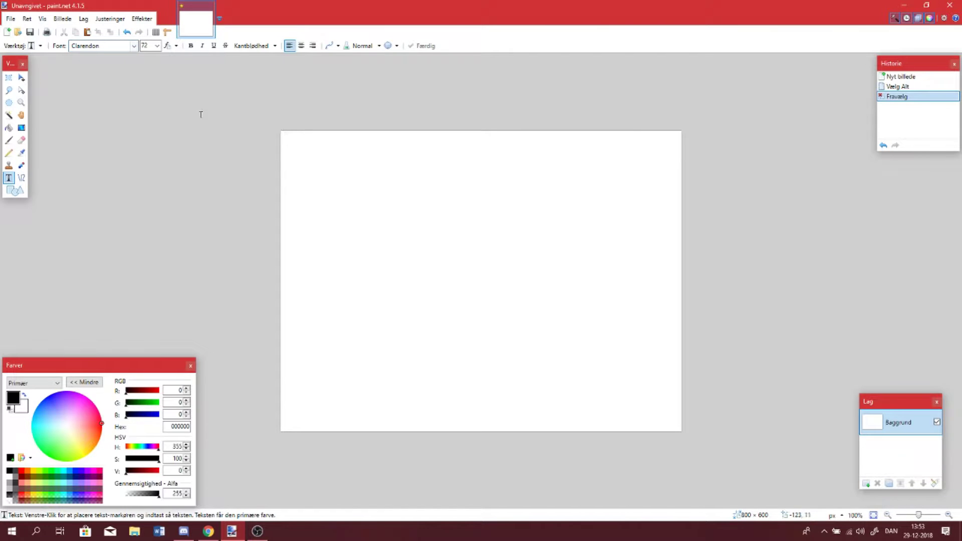
# - Switch to Chrome, search Google for "1001 fonts" and open the 1001 Free Fonts website
pyautogui.click(213, 532)
pyautogui.click(354, 246)
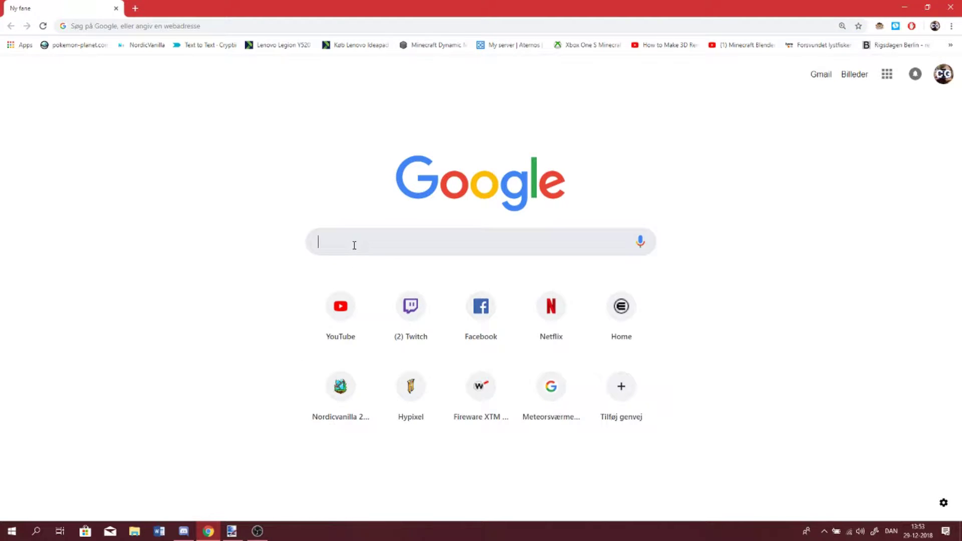
pyautogui.write('1001')
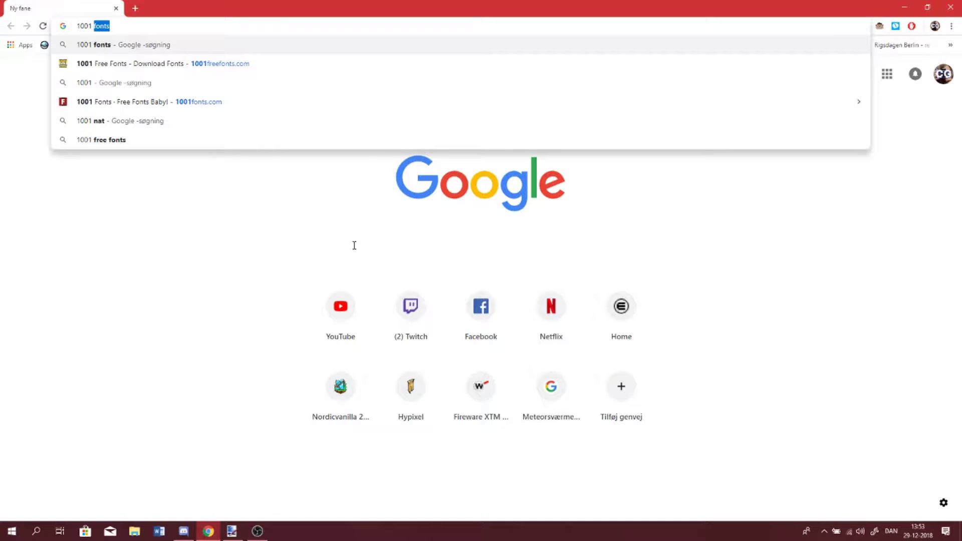
pyautogui.write(' fonts')
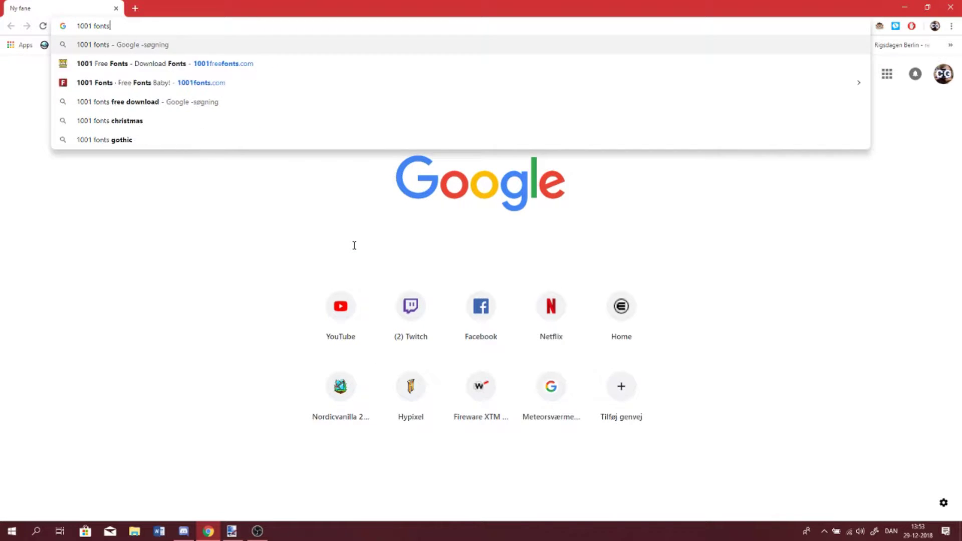
pyautogui.press('Return')
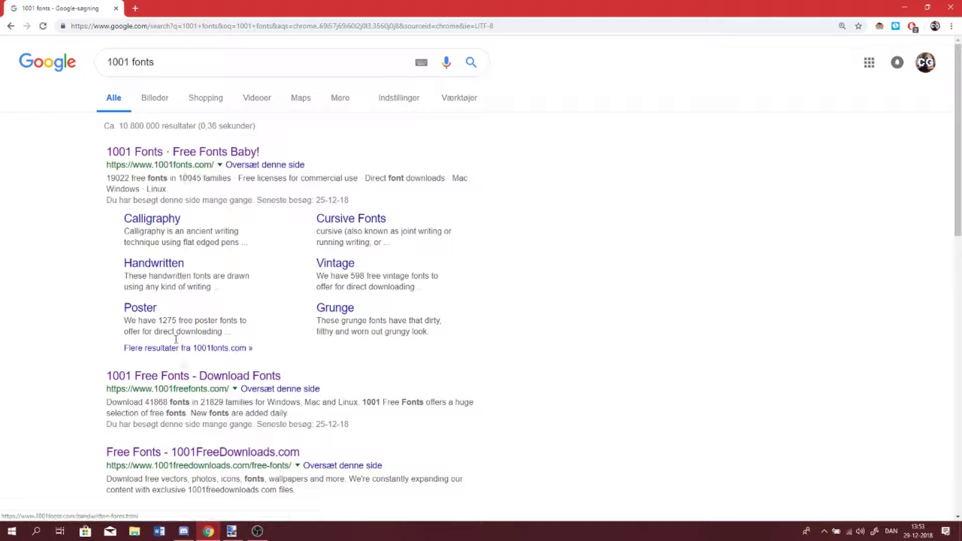
pyautogui.click(189, 377)
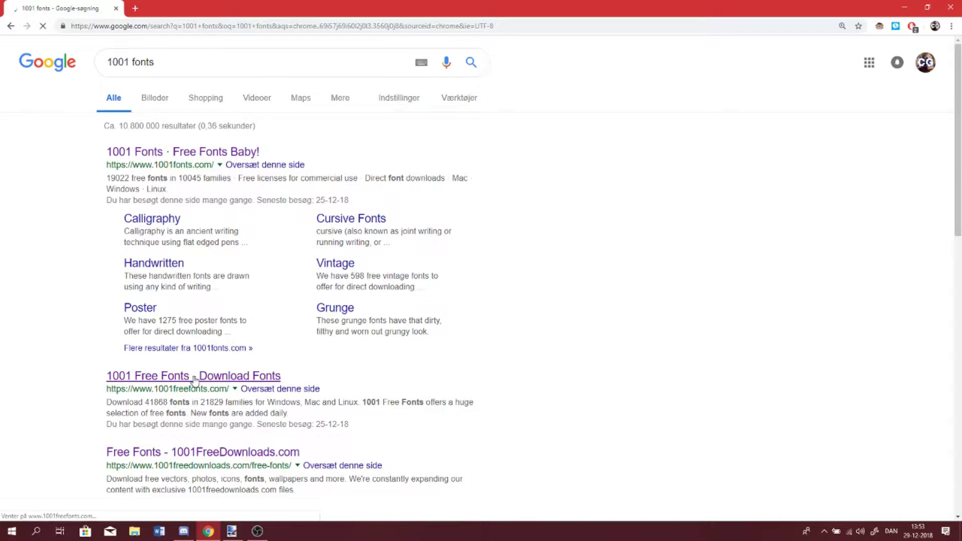
# - Examine the fonts on the site's first page and the usage licence shown above their download options
pyautogui.scroll(-3, 258, 275)
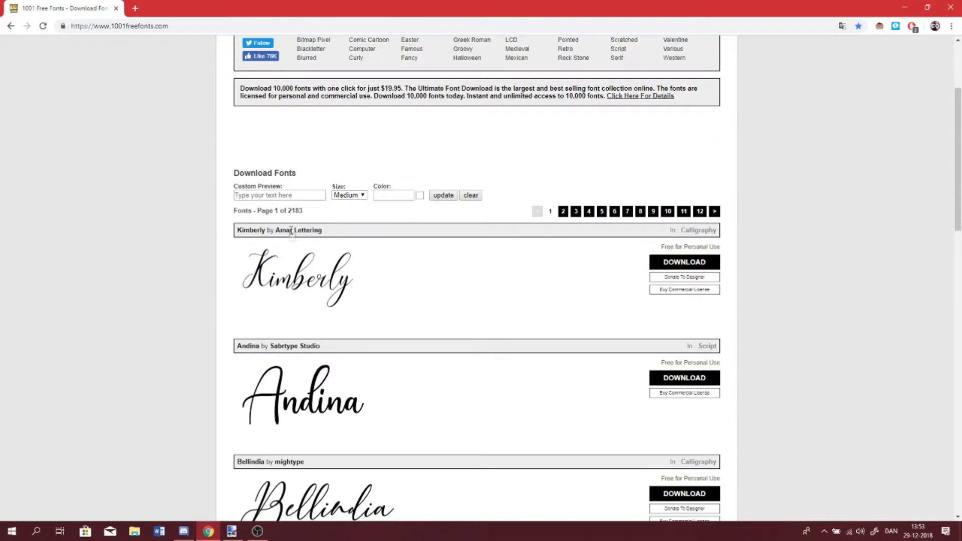
pyautogui.scroll(-5, 723, 322)
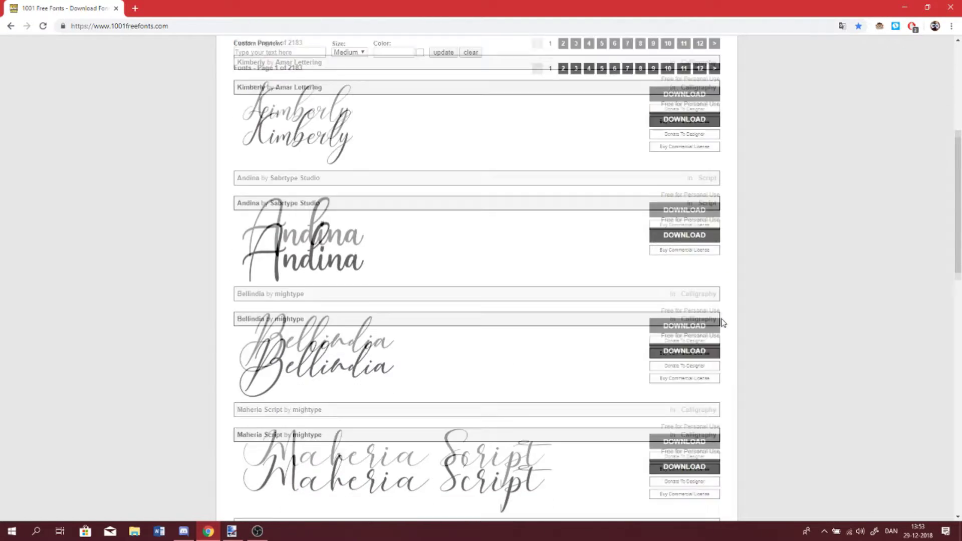
pyautogui.scroll(-2, 723, 312)
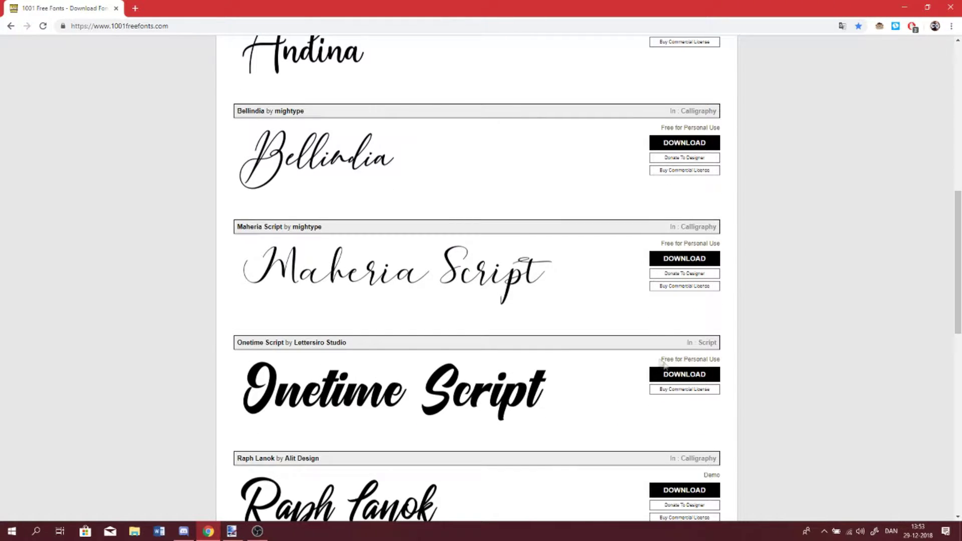
pyautogui.scroll(-3, 527, 362)
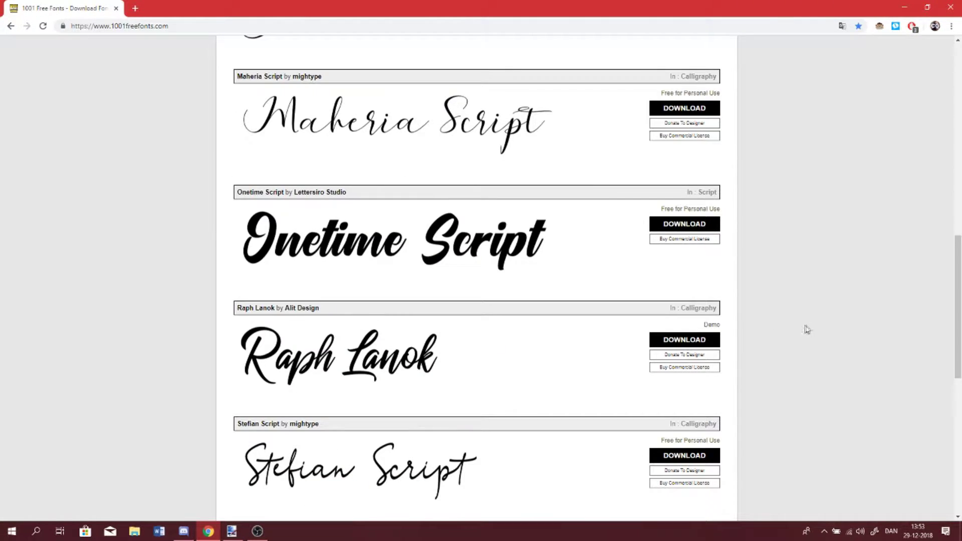
pyautogui.scroll(-7, 485, 326)
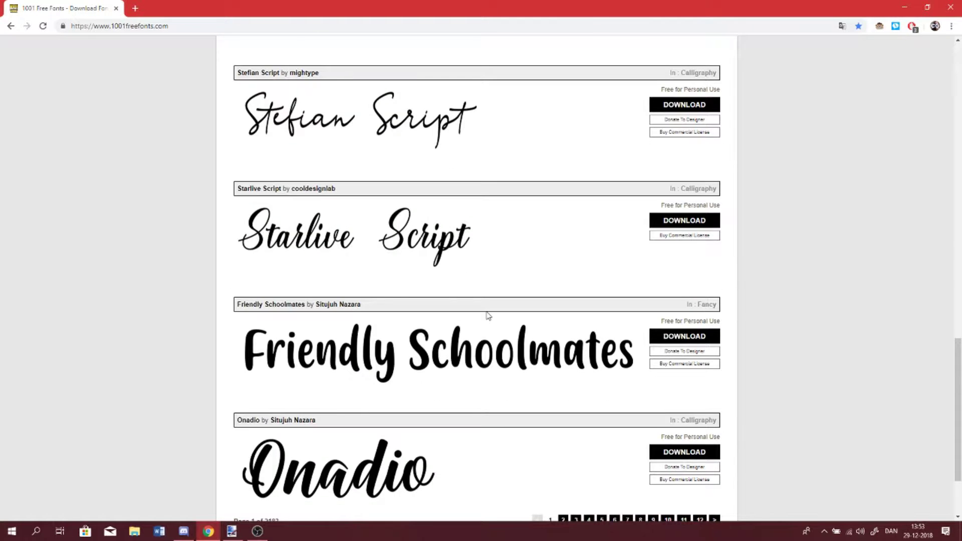
pyautogui.scroll(-2, 488, 316)
pyautogui.moveTo(660, 331); pyautogui.dragTo(746, 320)
pyautogui.click(747, 319)
pyautogui.scroll(20, 476, 251)
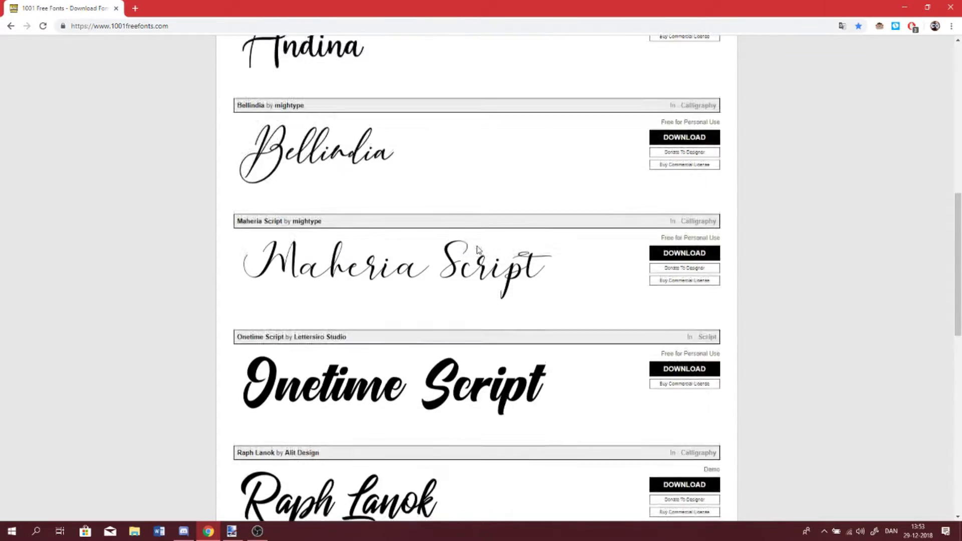
pyautogui.scroll(6, 478, 251)
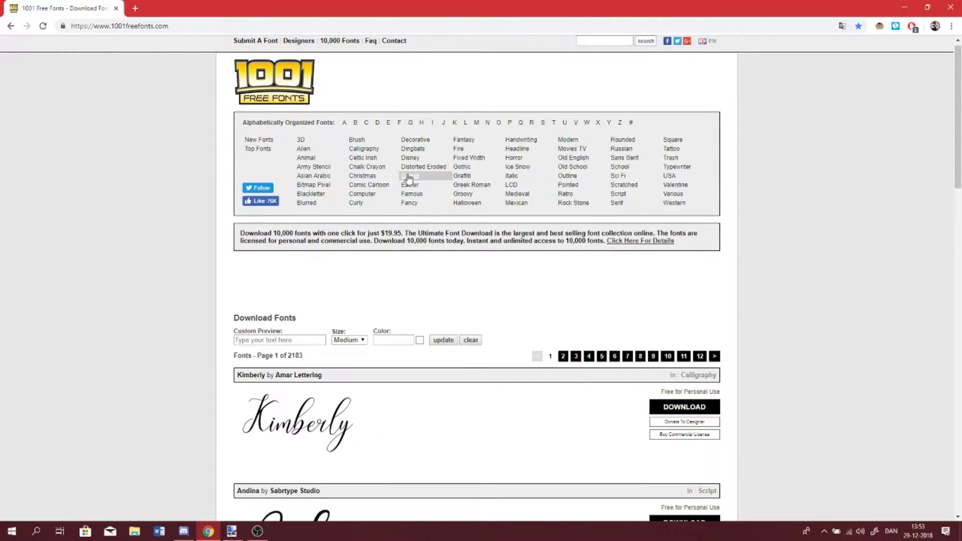
# - Open the Disney fonts category and examine its fonts and their "Free" and "Free for Personal Use" labels
pyautogui.click(416, 158)
pyautogui.scroll(-3, 677, 412)
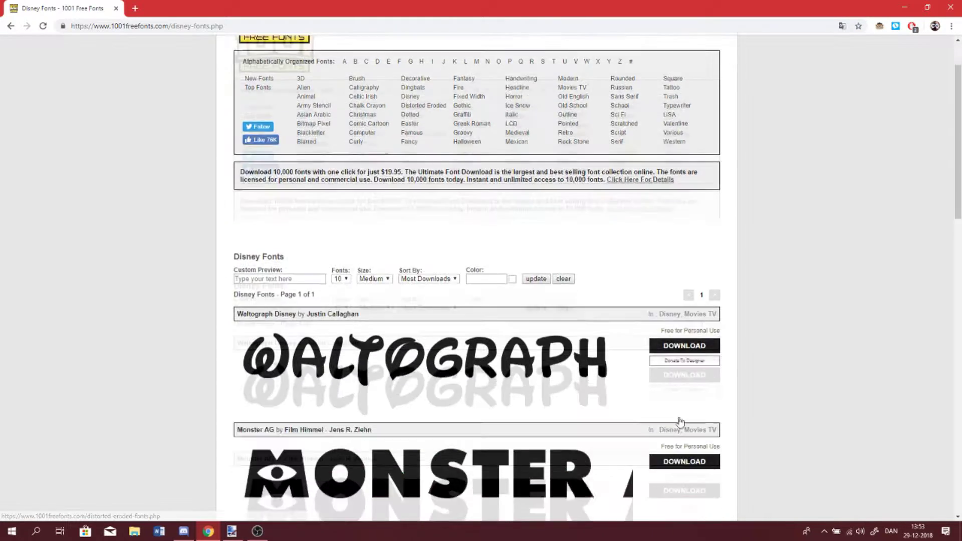
pyautogui.scroll(-7, 677, 412)
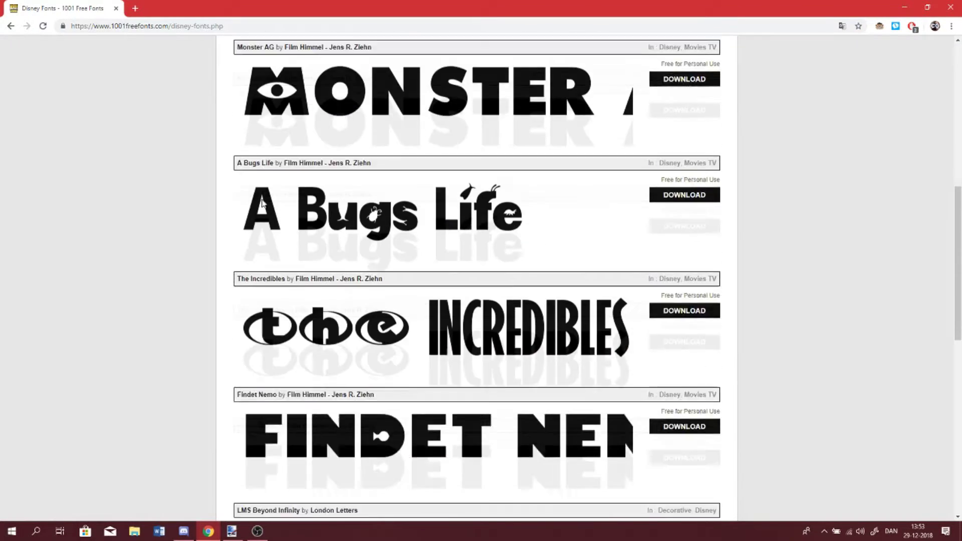
pyautogui.scroll(-7, 511, 399)
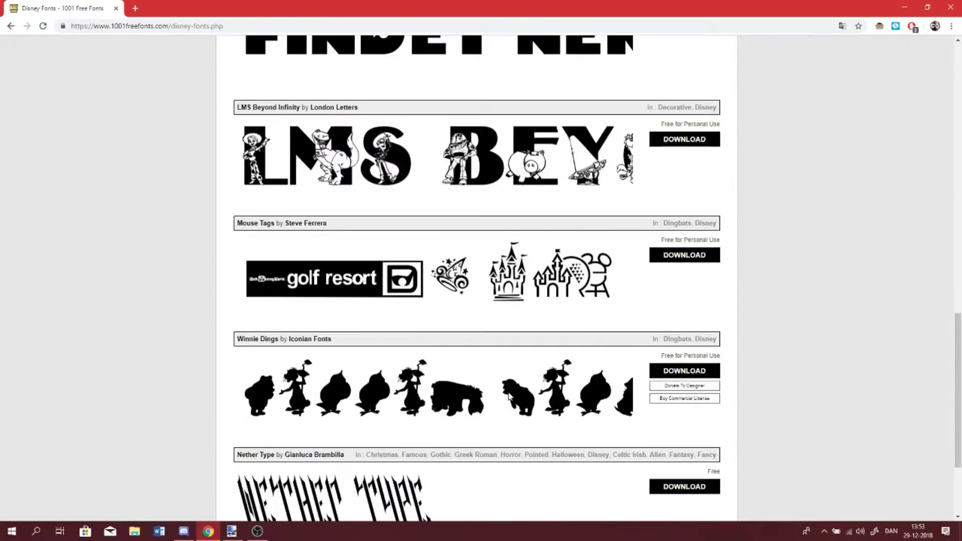
pyautogui.scroll(-3, 507, 393)
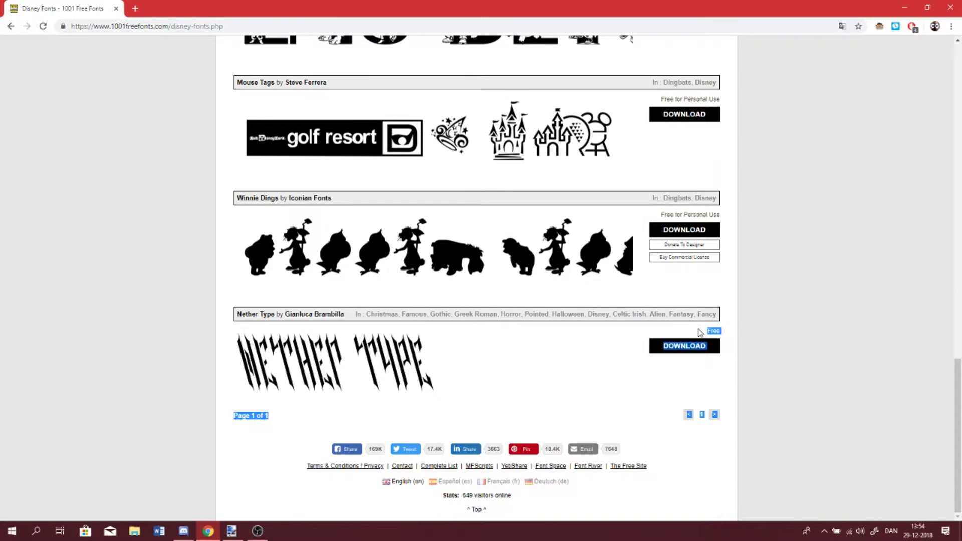
pyautogui.moveTo(713, 331); pyautogui.dragTo(747, 330)
pyautogui.click(705, 371)
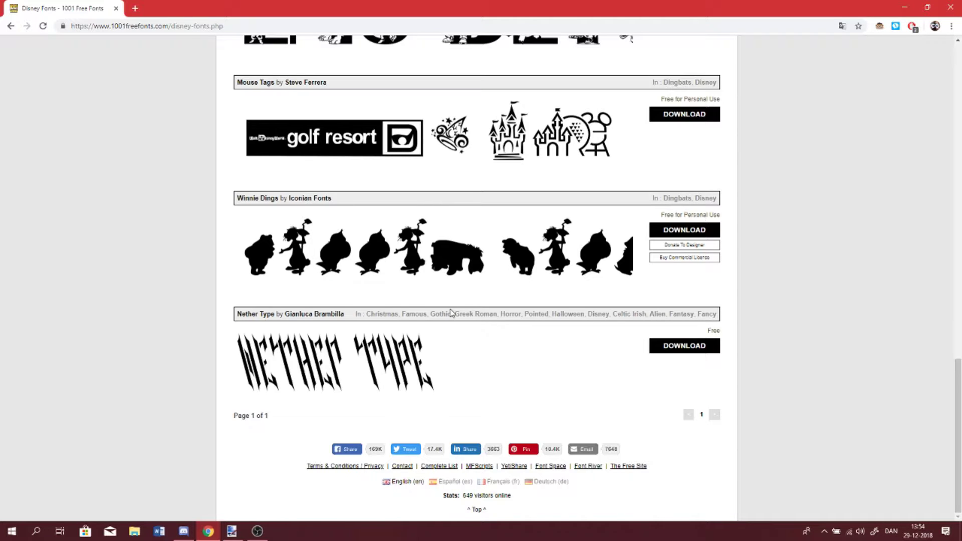
pyautogui.scroll(1, 502, 281)
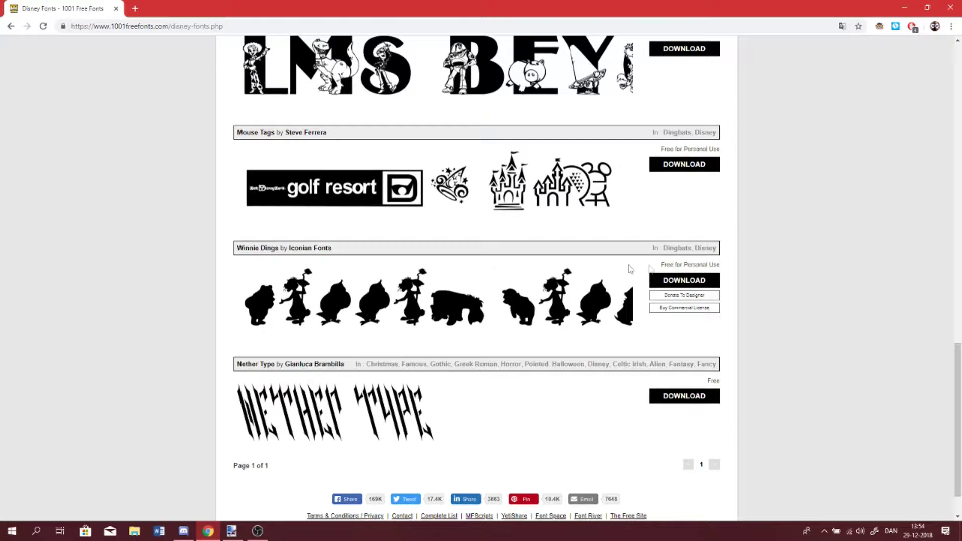
pyautogui.moveTo(728, 264)
pyautogui.mouseDown()
pyautogui.moveTo(650, 256)
pyautogui.moveTo(647, 264)
pyautogui.moveTo(745, 258)
pyautogui.mouseUp()
pyautogui.click(747, 261)
pyautogui.scroll(19, 530, 310)
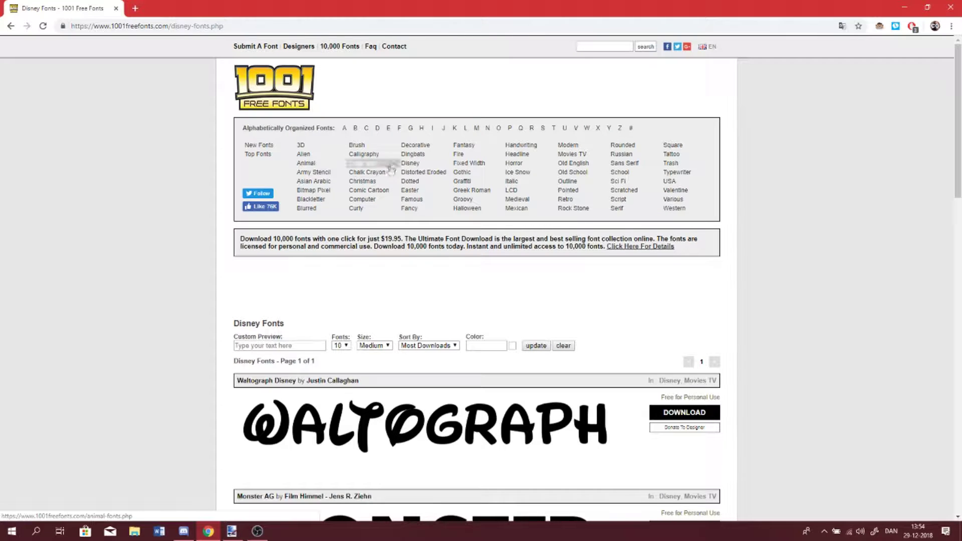
# - View the Fantasy fonts category and look through the fonts in the Modern category
pyautogui.click(464, 146)
pyautogui.scroll(-1, 369, 251)
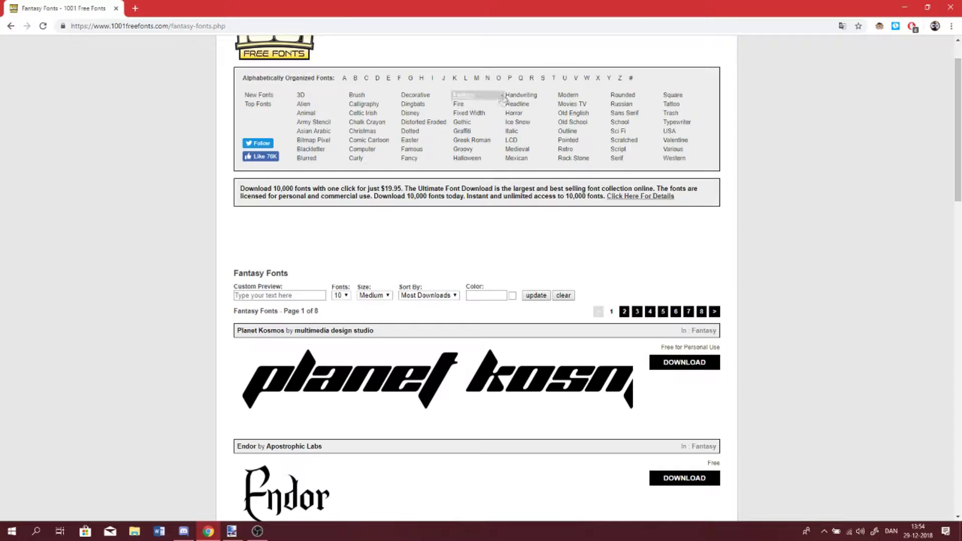
pyautogui.click(564, 96)
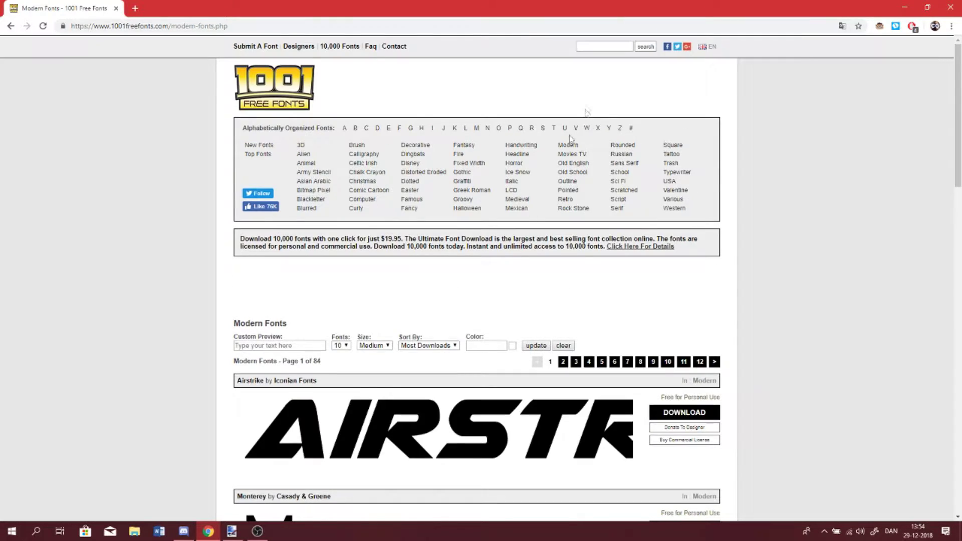
pyautogui.scroll(-9, 476, 301)
pyautogui.scroll(10, 436, 270)
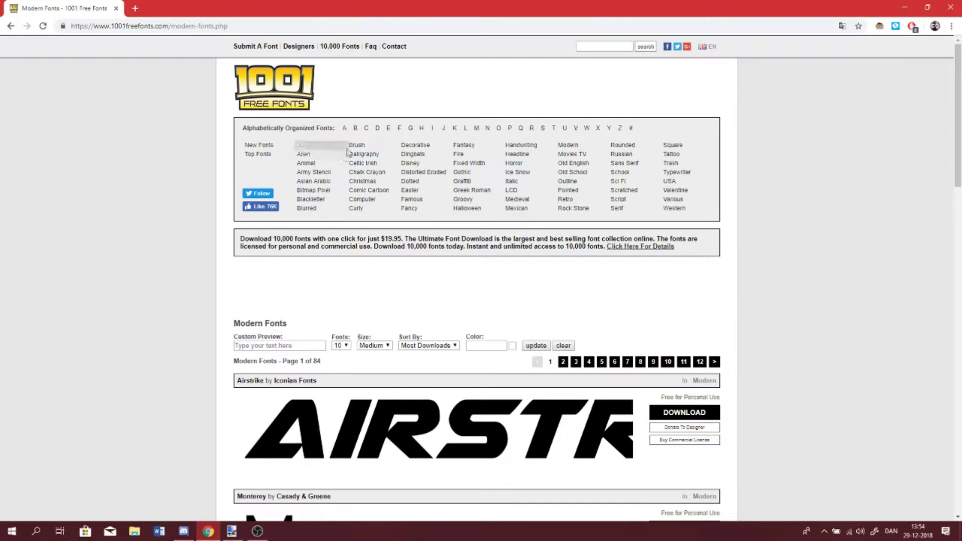
# - Open the Brush fonts category and look through its first page
pyautogui.click(356, 146)
pyautogui.scroll(-13, 366, 165)
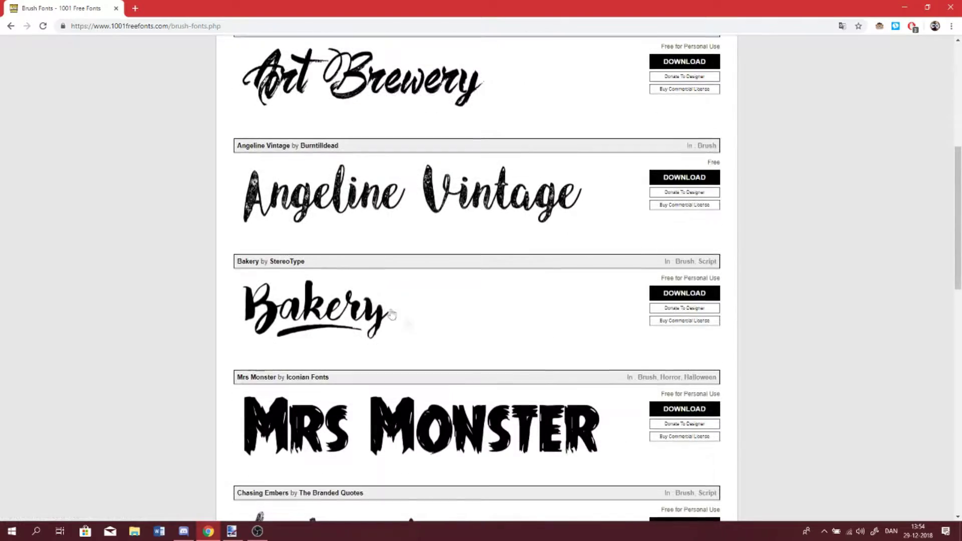
pyautogui.scroll(-6, 372, 182)
pyautogui.scroll(2, 403, 189)
# - View the True Lies font's detail page with its character map, and return to the Brush fonts list
pyautogui.click(346, 147)
pyautogui.scroll(-4, 489, 249)
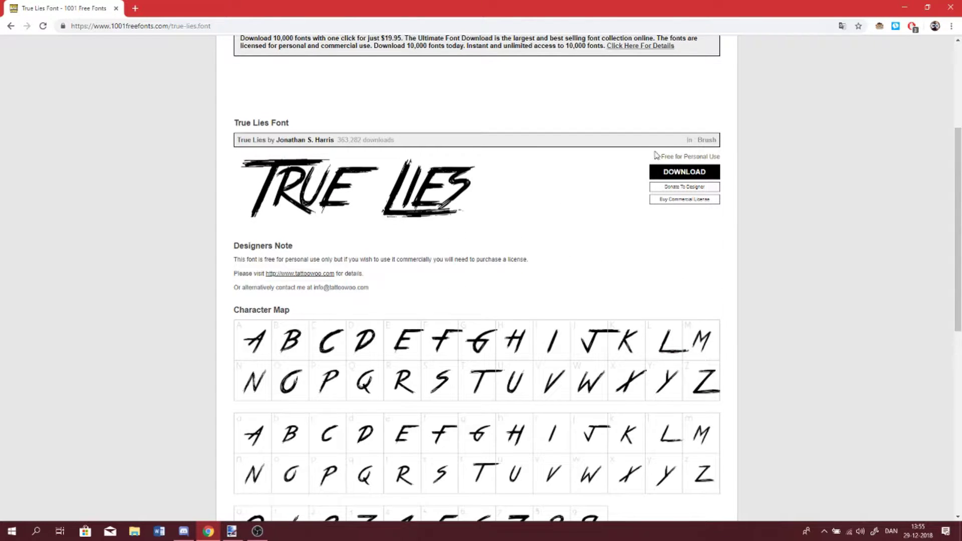
pyautogui.click(11, 26)
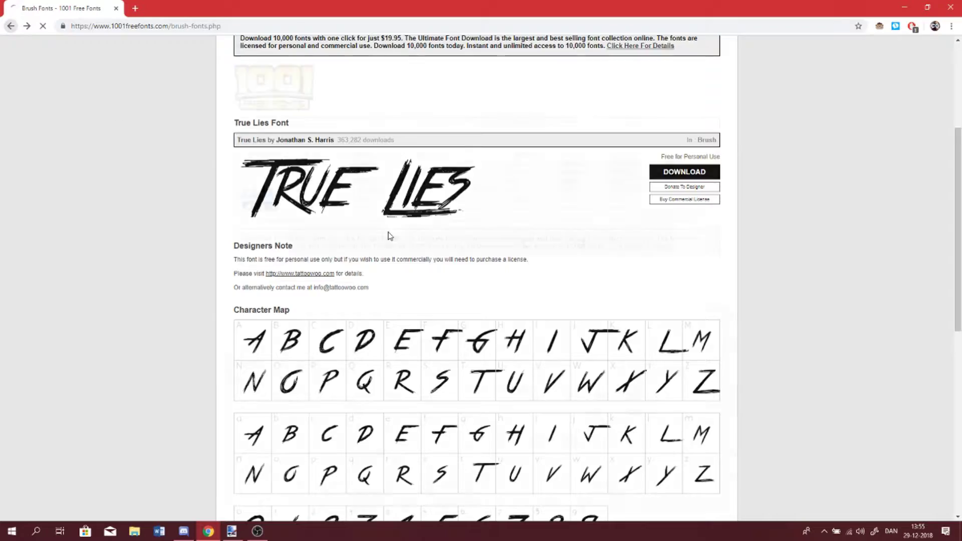
# - Go to the second page of Brush fonts and download the Road Rage font as road-rage into the YT video folder
pyautogui.scroll(-5, 427, 244)
pyautogui.click(562, 414)
pyautogui.scroll(-13, 567, 412)
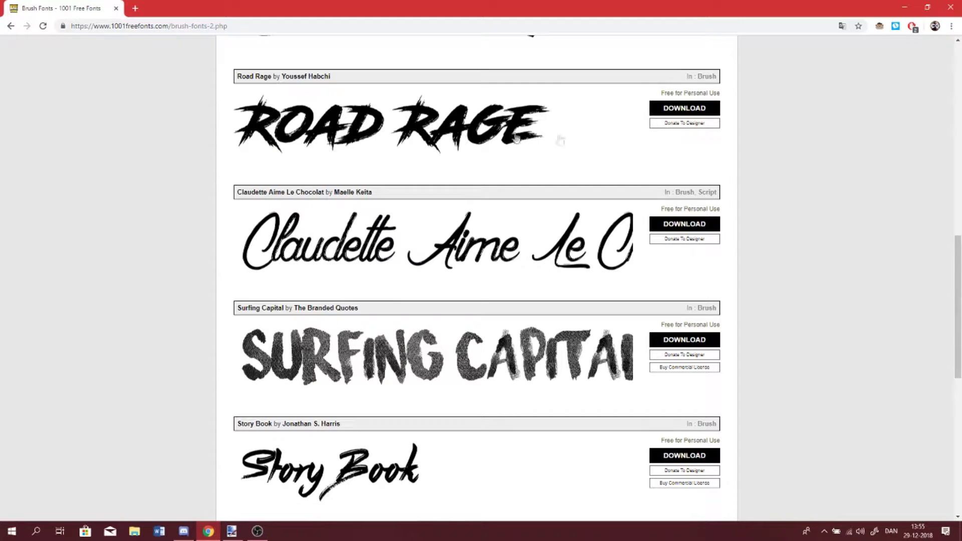
pyautogui.click(671, 109)
pyautogui.click(670, 109)
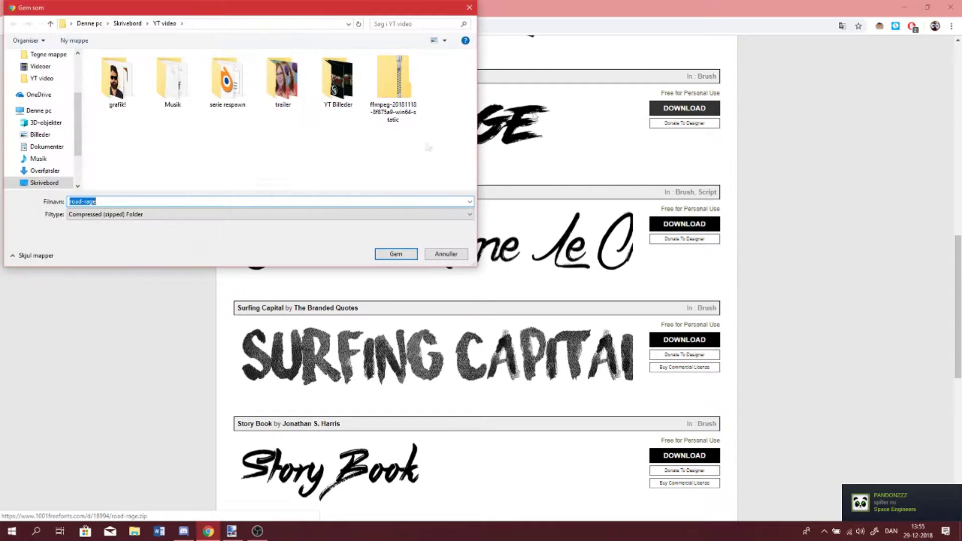
pyautogui.click(394, 254)
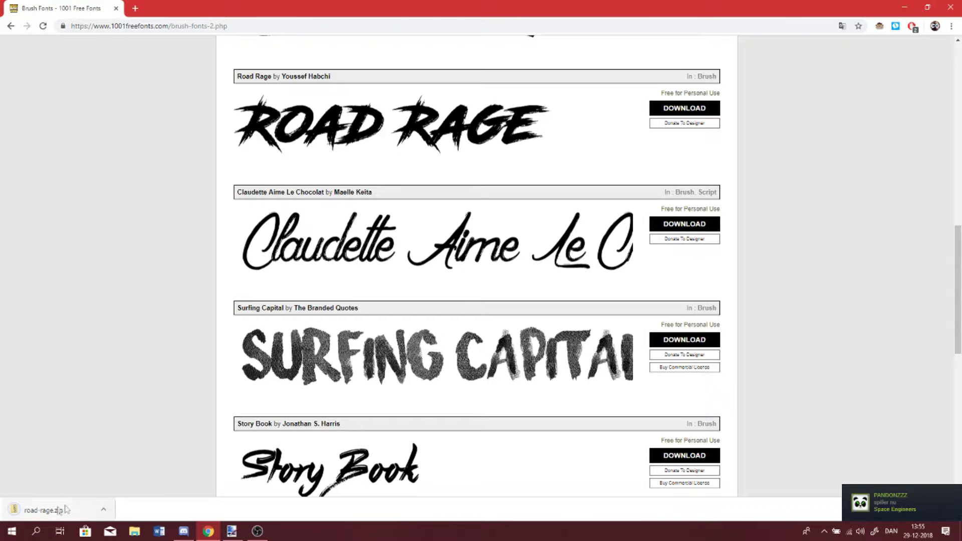
# - Install the Road_Rage OpenType font from the downloaded road-rage archive, then close the font preview and the archive window
pyautogui.click(103, 509)
pyautogui.click(120, 448)
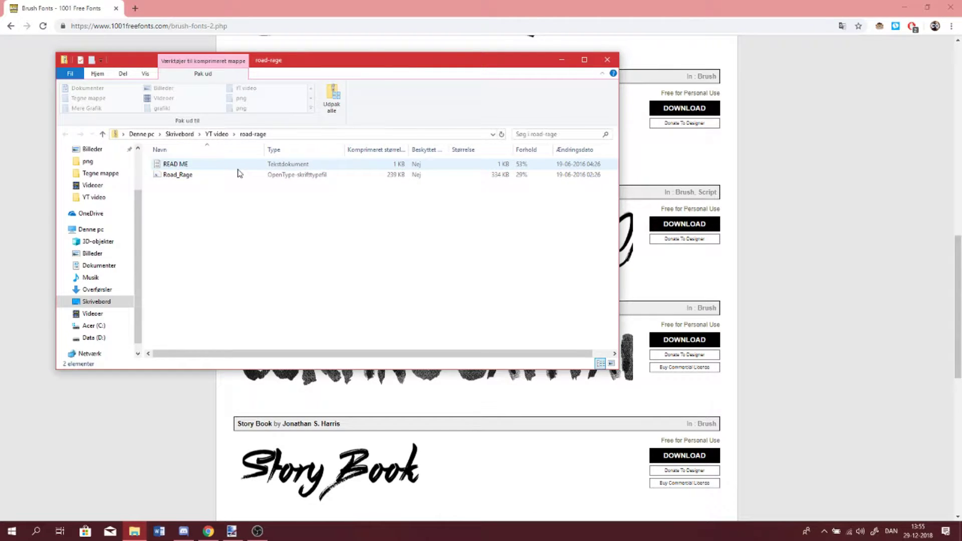
pyautogui.doubleClick(185, 174)
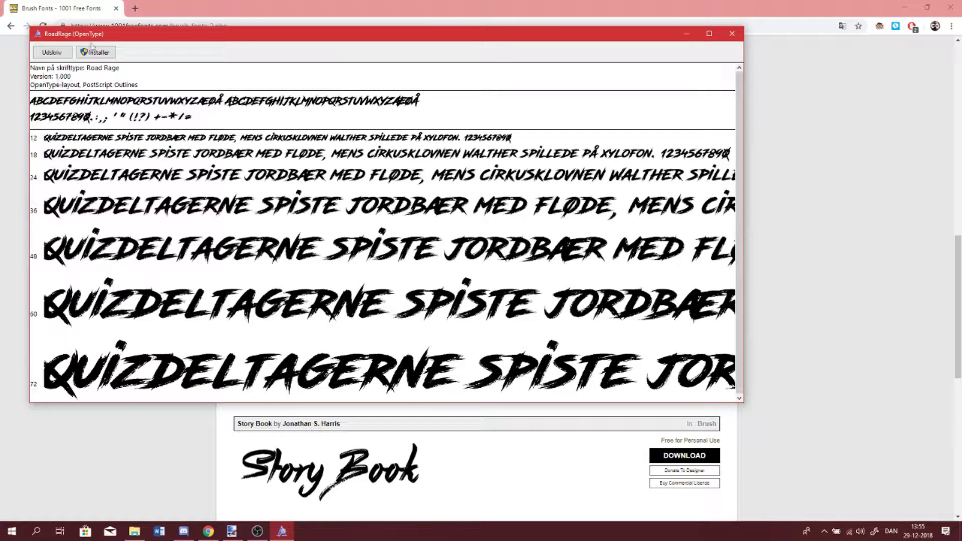
pyautogui.click(95, 52)
pyautogui.click(732, 33)
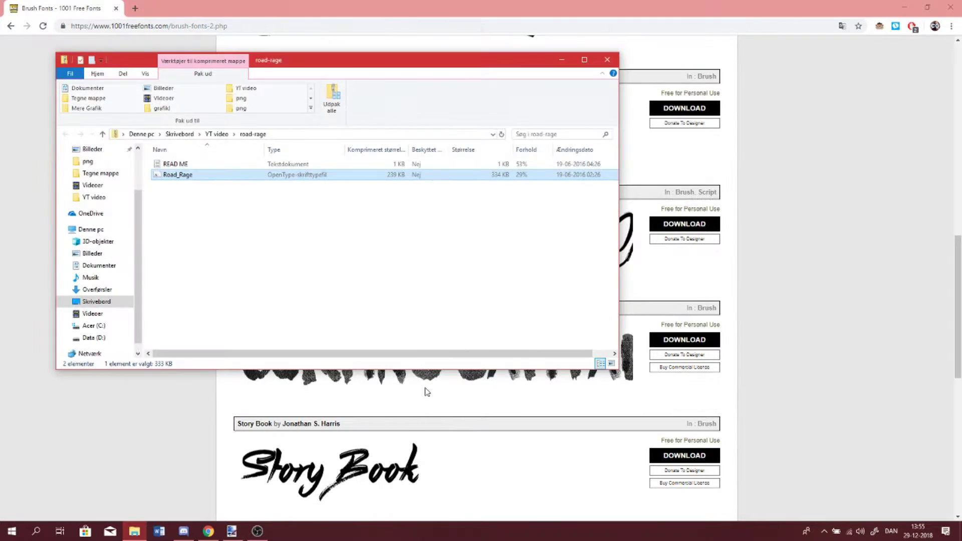
pyautogui.click(606, 60)
pyautogui.scroll(-9, 504, 345)
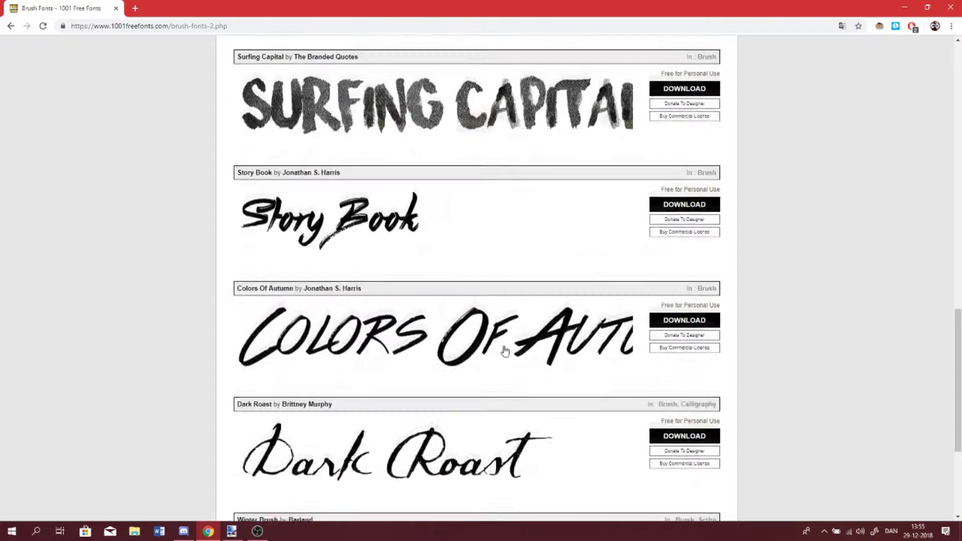
# - Switch to paint.net and create a new image 1920 pixels wide and 1080 pixels high
pyautogui.click(231, 531)
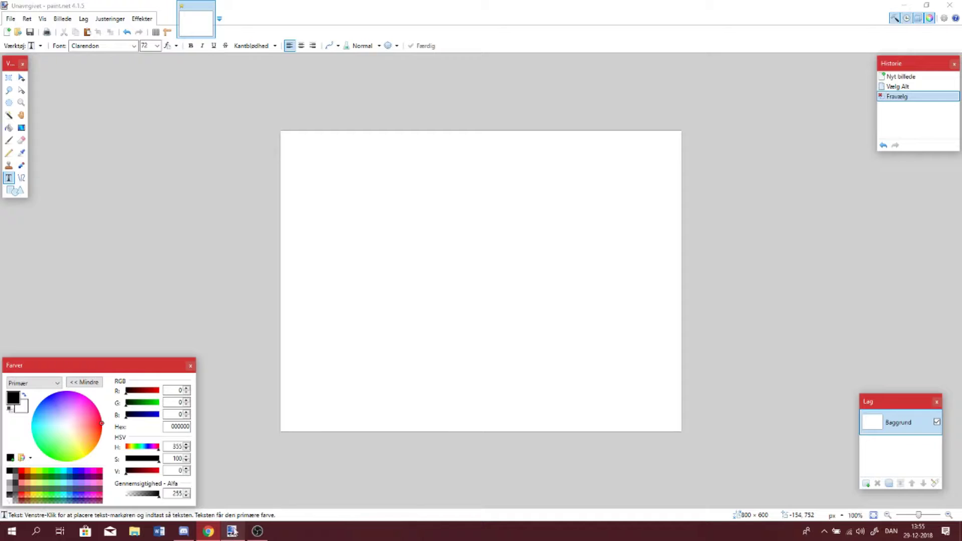
pyautogui.click(11, 18)
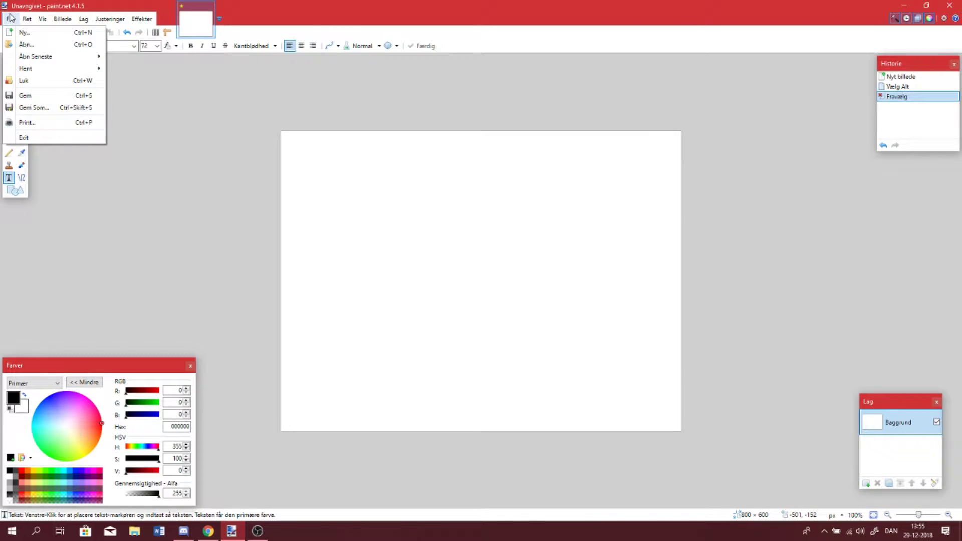
pyautogui.click(21, 32)
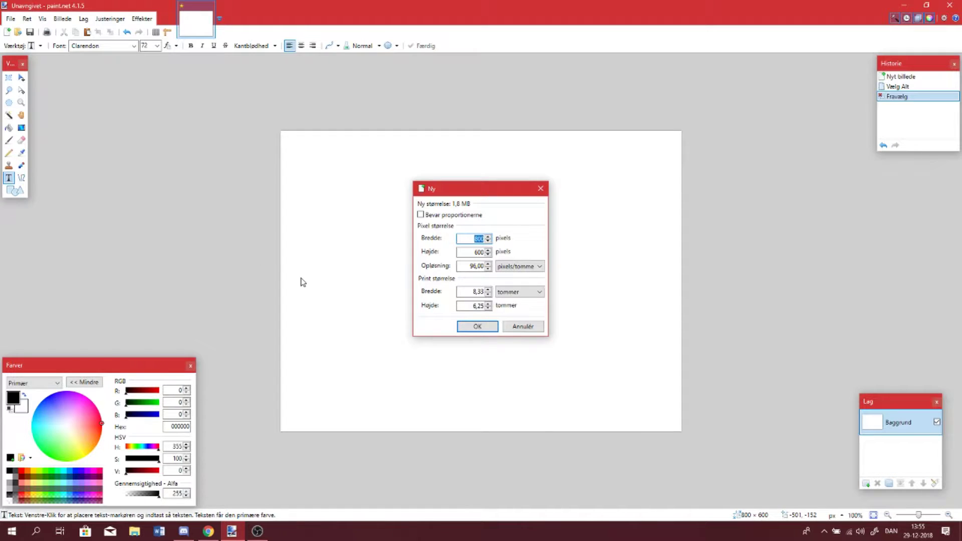
pyautogui.write('108')
pyautogui.press('BackSpace')
pyautogui.press('BackSpace')
pyautogui.write('920')
pyautogui.press('Tab')
pyautogui.press('BackSpace')
pyautogui.press('BackSpace')
pyautogui.write('108')
pyautogui.press('Tab')
pyautogui.click(471, 239)
pyautogui.doubleClick(471, 252)
pyautogui.click(479, 327)
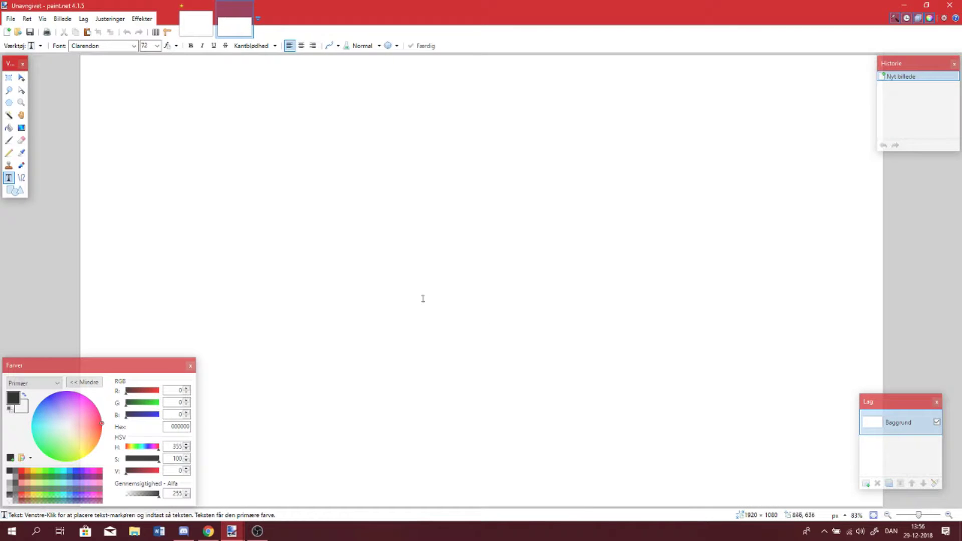
# - Close the old 800 × 600 image without saving it
pyautogui.click(213, 10)
pyautogui.click(211, 6)
pyautogui.click(468, 326)
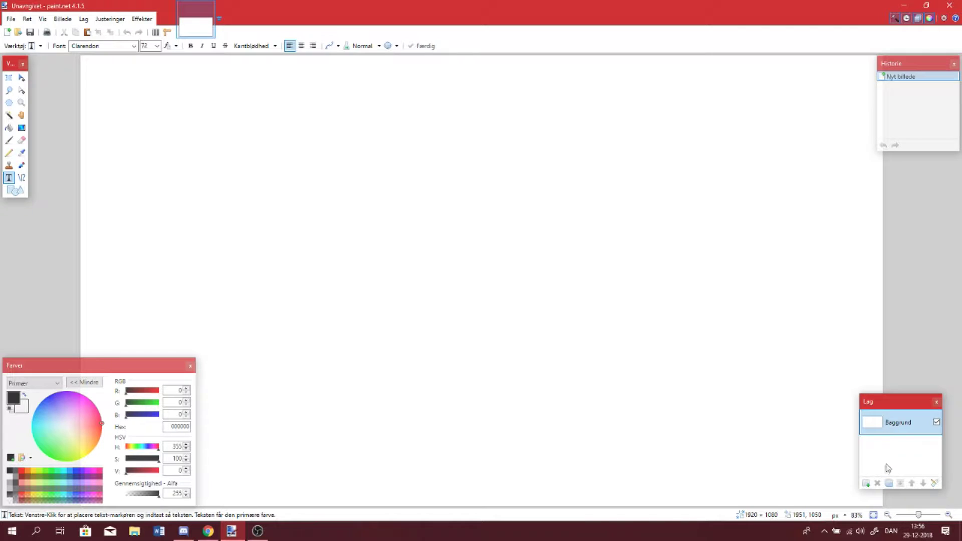
# - Add a new transparent layer and delete the white background layer
pyautogui.click(867, 484)
pyautogui.click(877, 484)
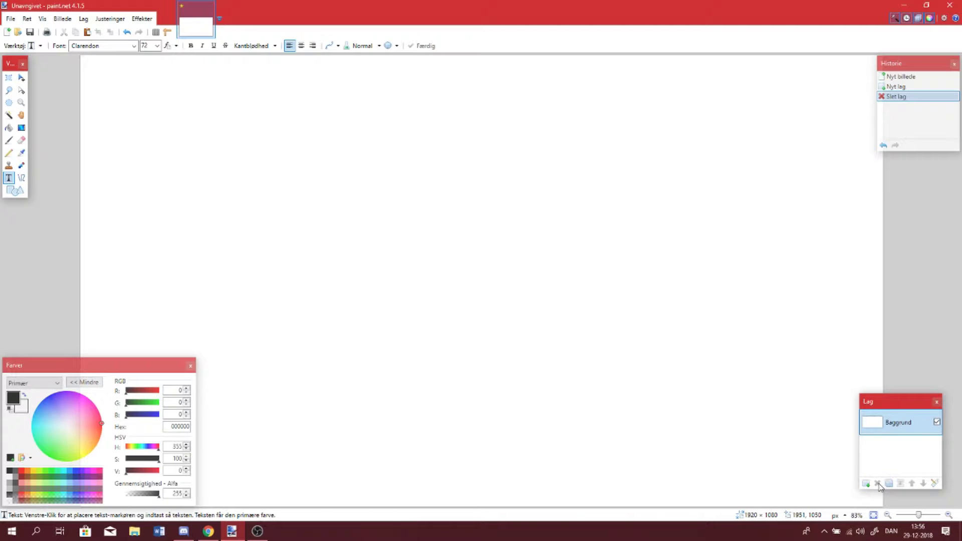
pyautogui.click(866, 484)
pyautogui.click(877, 484)
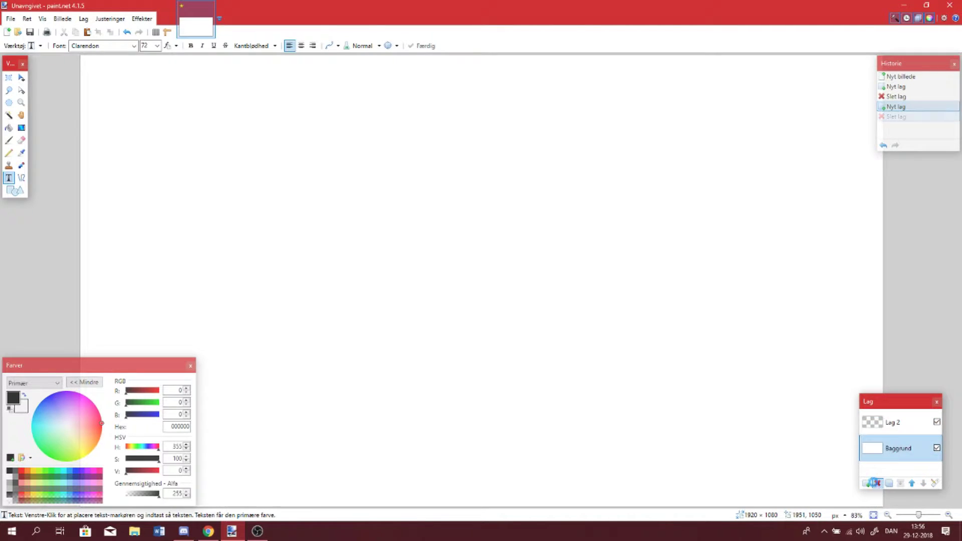
pyautogui.scroll(-2, 552, 286)
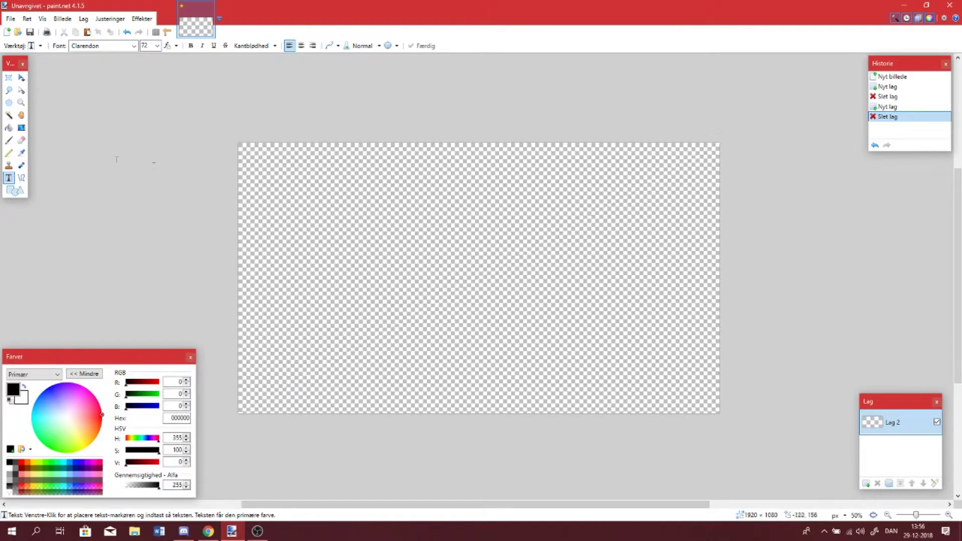
# - Place the text "Hello" near the middle of the canvas in Clarendon at size 72
pyautogui.click(373, 280)
pyautogui.click(102, 45)
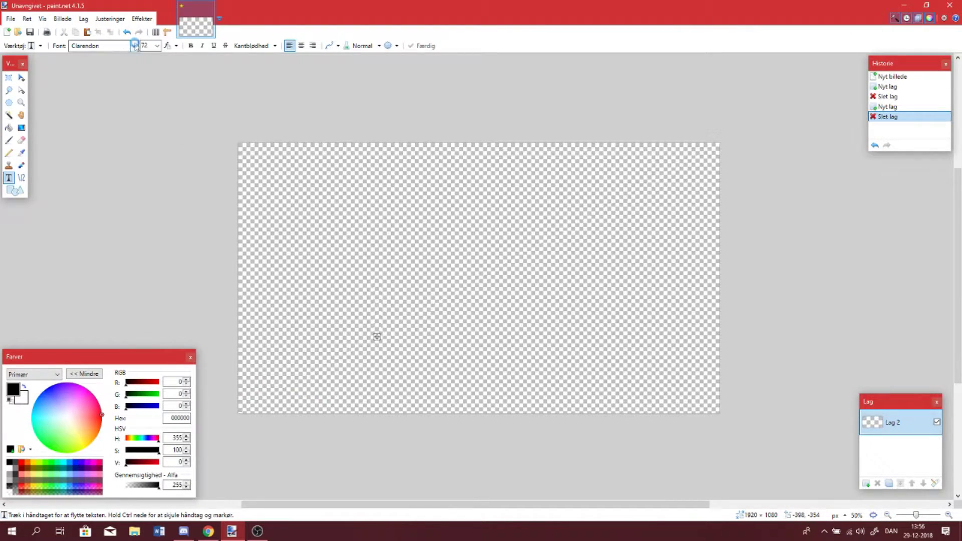
pyautogui.scroll(-15, 107, 262)
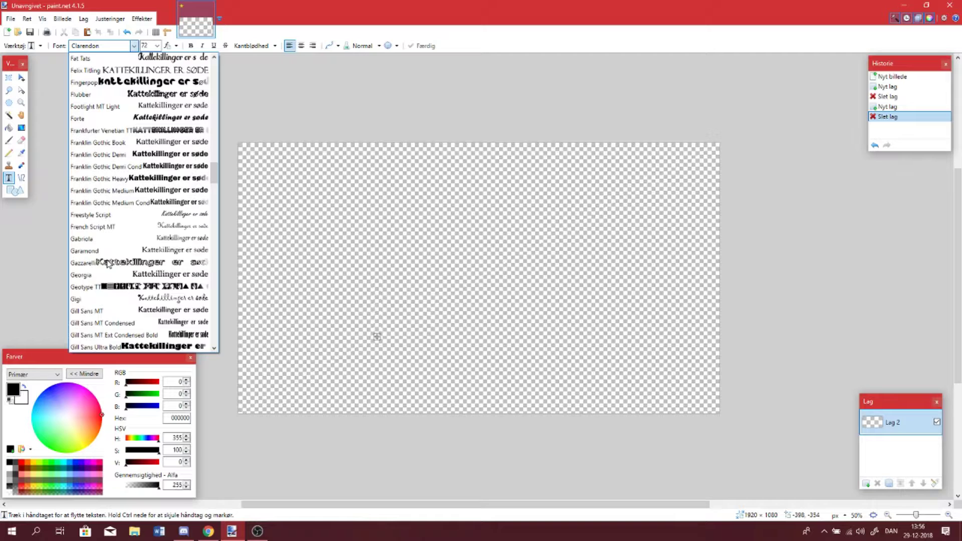
pyautogui.scroll(-3, 120, 320)
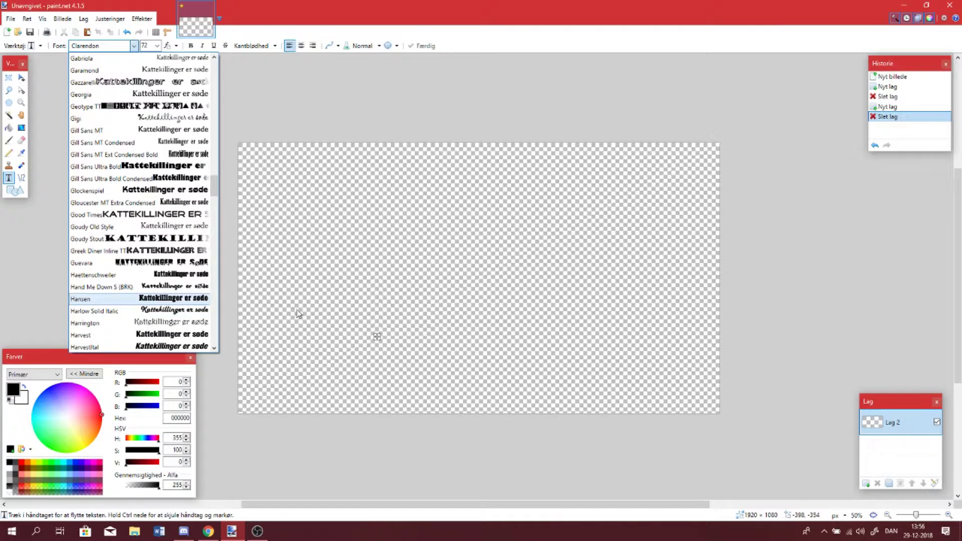
pyautogui.click(405, 337)
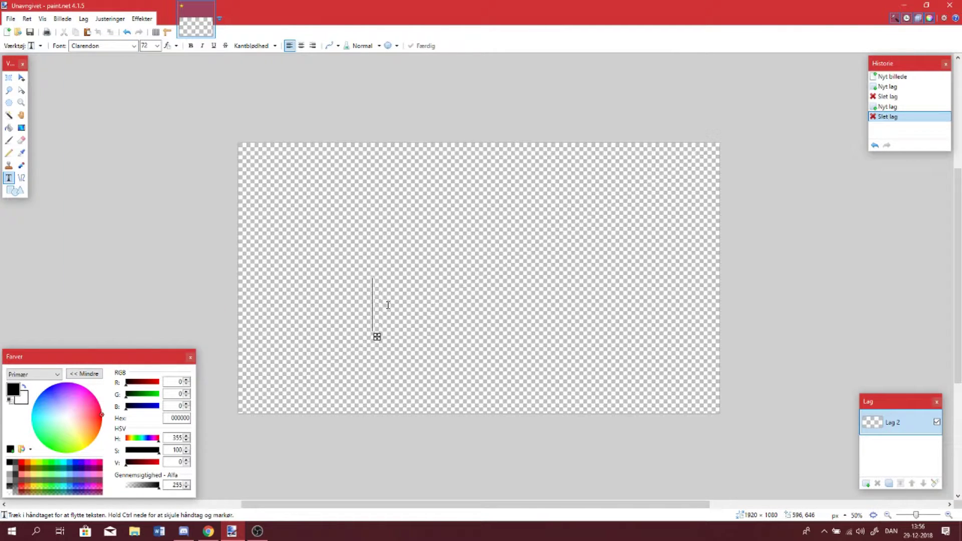
pyautogui.write('Hello')
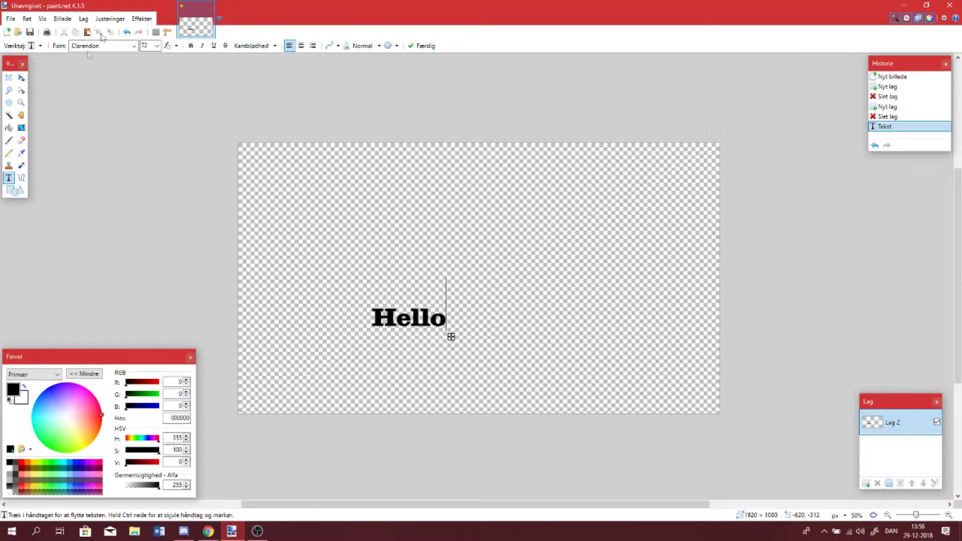
# - Try the Harvest and LetterOMatic! fonts on the "Hello" text
pyautogui.click(133, 46)
pyautogui.scroll(-2, 108, 226)
pyautogui.scroll(-10, 107, 226)
pyautogui.scroll(-5, 135, 219)
pyautogui.click(148, 229)
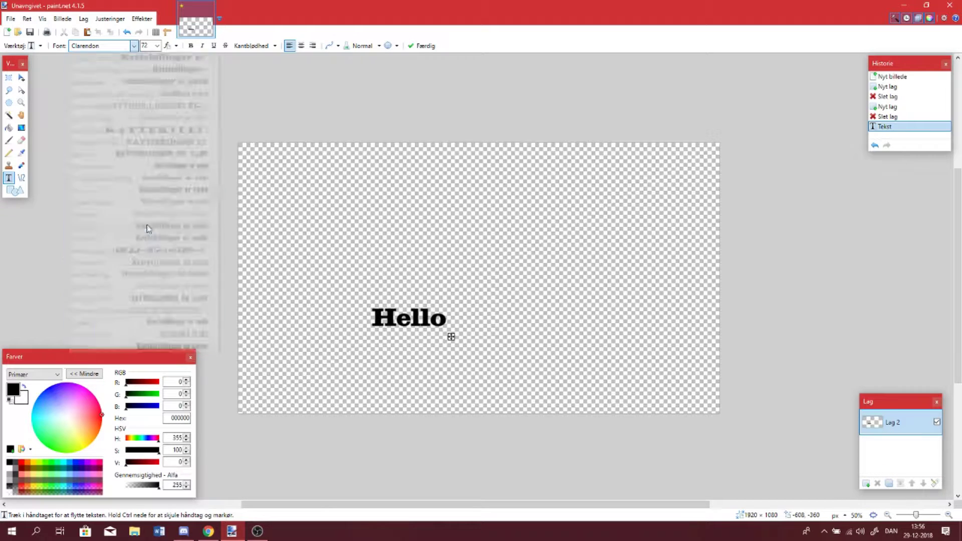
pyautogui.click(134, 45)
pyautogui.click(137, 322)
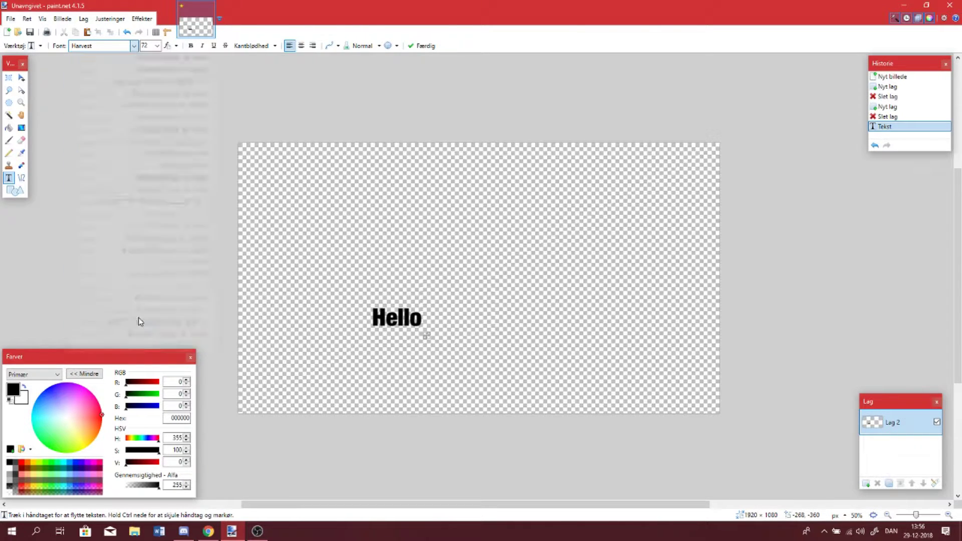
# - Try the Microsoft Sans Serif, Minecraft Evenings and November fonts on the "Hello" text
pyautogui.click(133, 45)
pyautogui.scroll(-10, 143, 222)
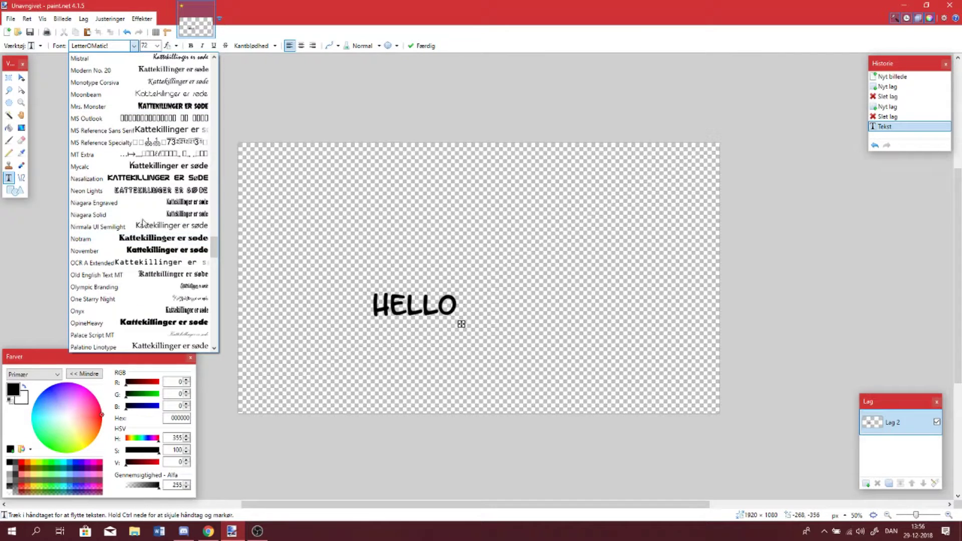
pyautogui.scroll(5, 140, 165)
pyautogui.click(127, 88)
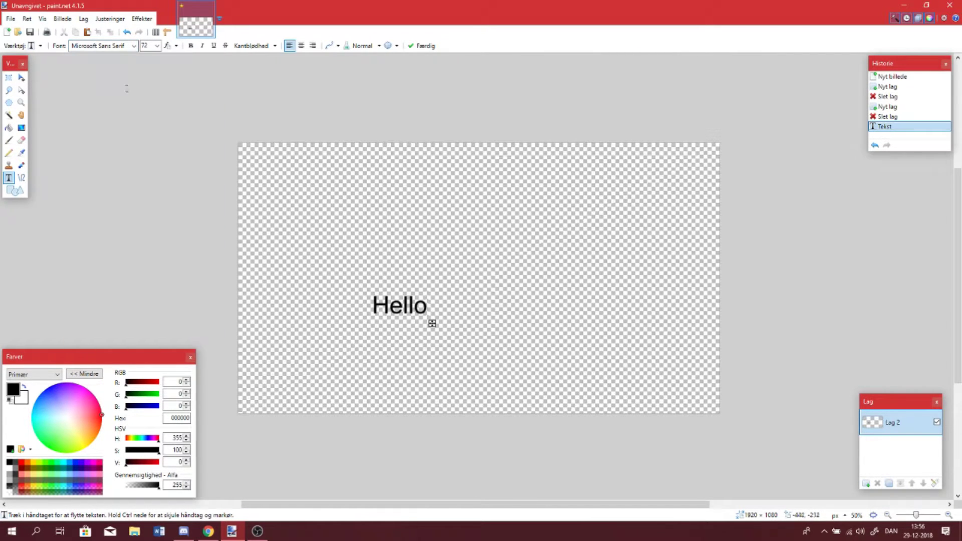
pyautogui.click(134, 46)
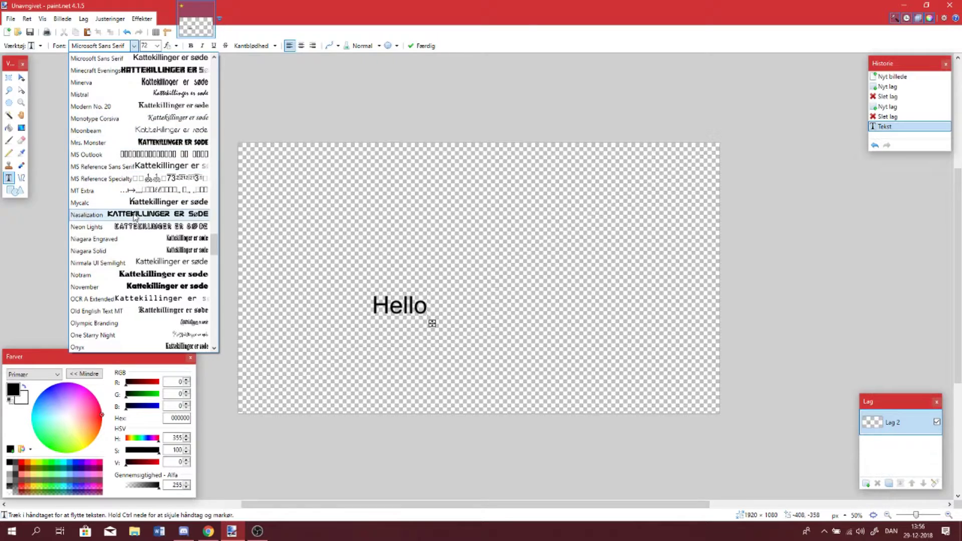
pyautogui.click(156, 72)
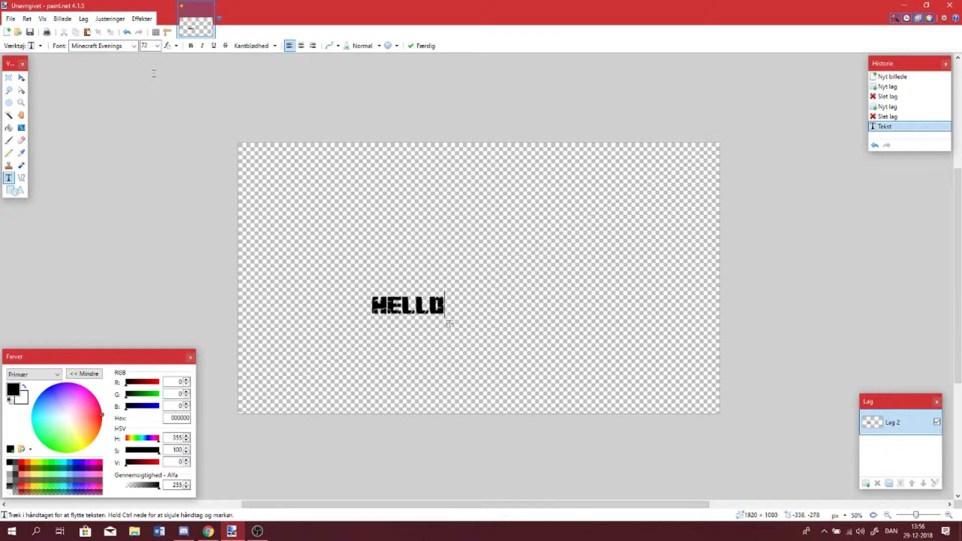
pyautogui.click(94, 46)
pyautogui.scroll(-3, 150, 226)
pyautogui.click(155, 278)
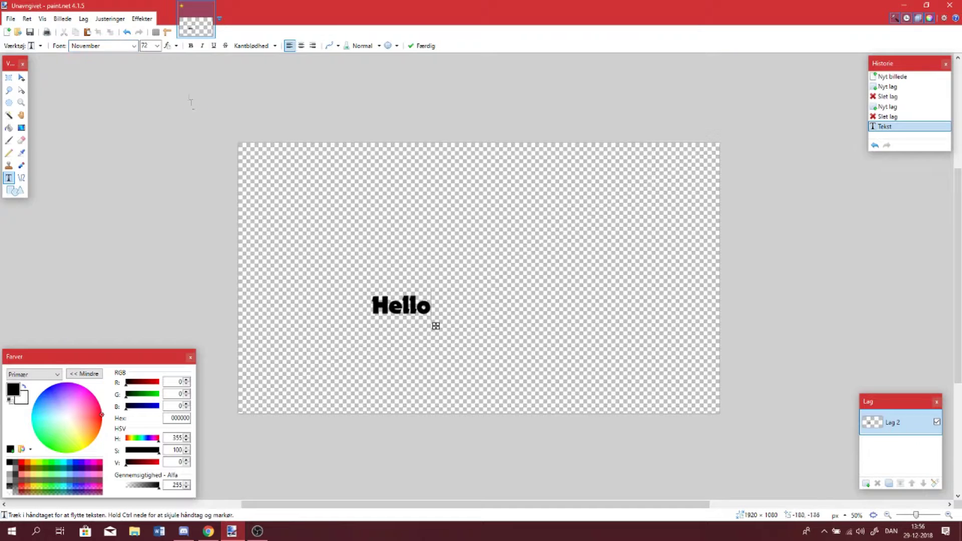
# - Set the "Hello" text to the Road Rage font at size 288
pyautogui.click(134, 46)
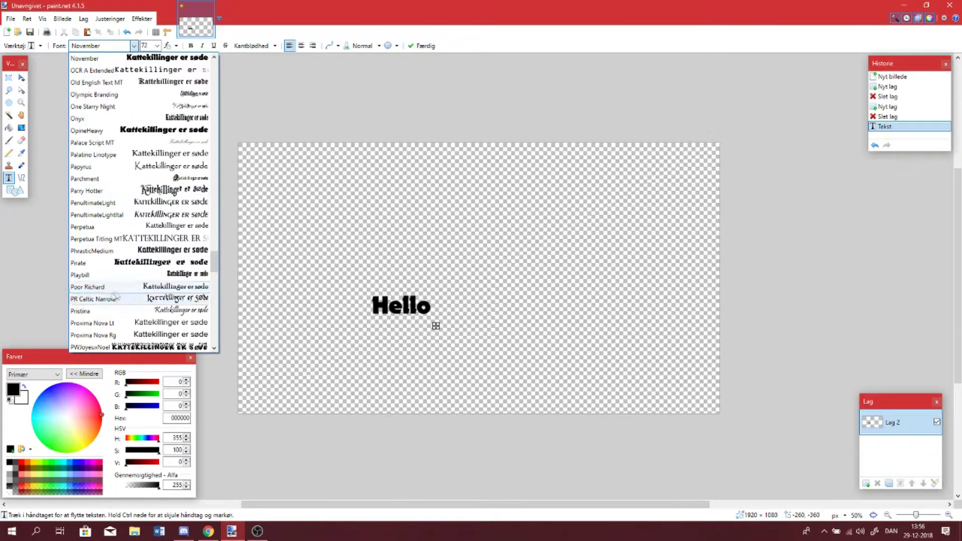
pyautogui.scroll(-7, 108, 296)
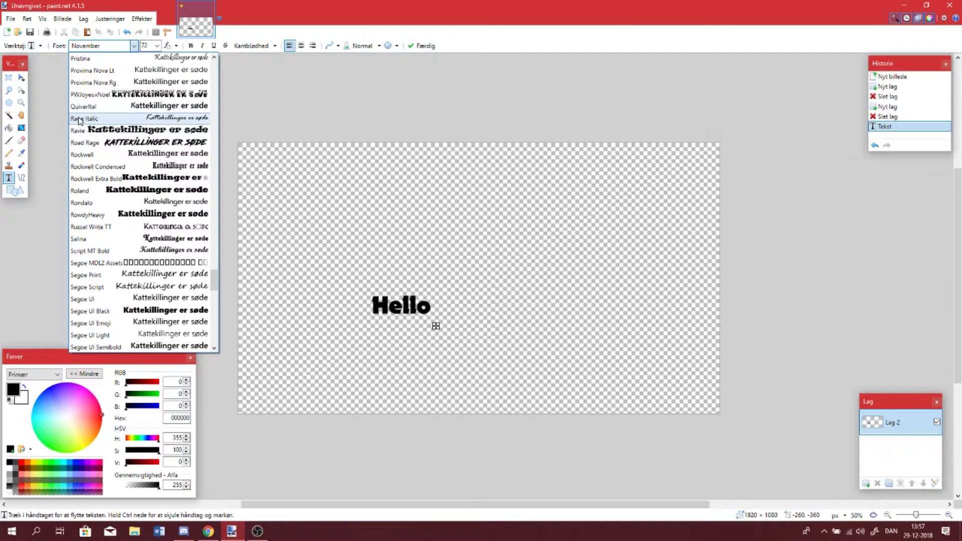
pyautogui.click(84, 142)
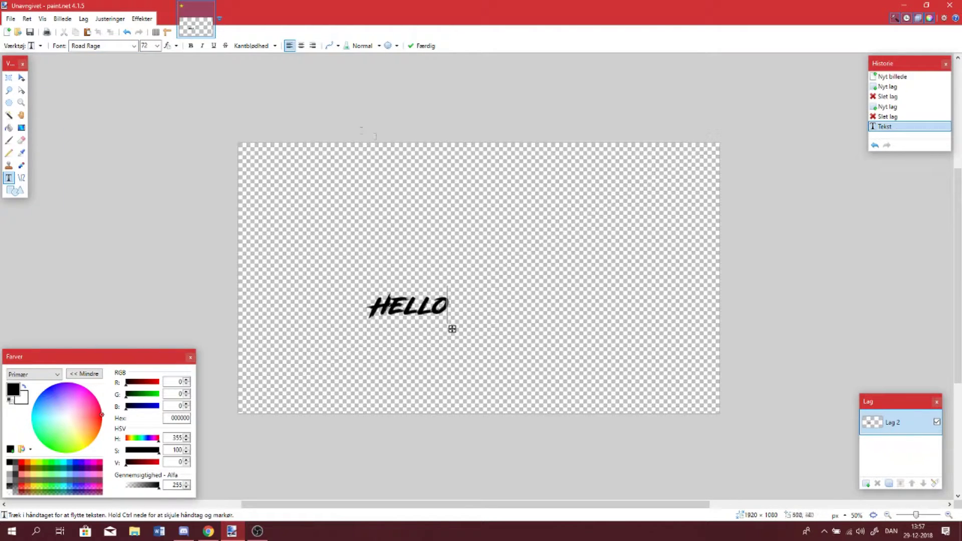
pyautogui.click(157, 46)
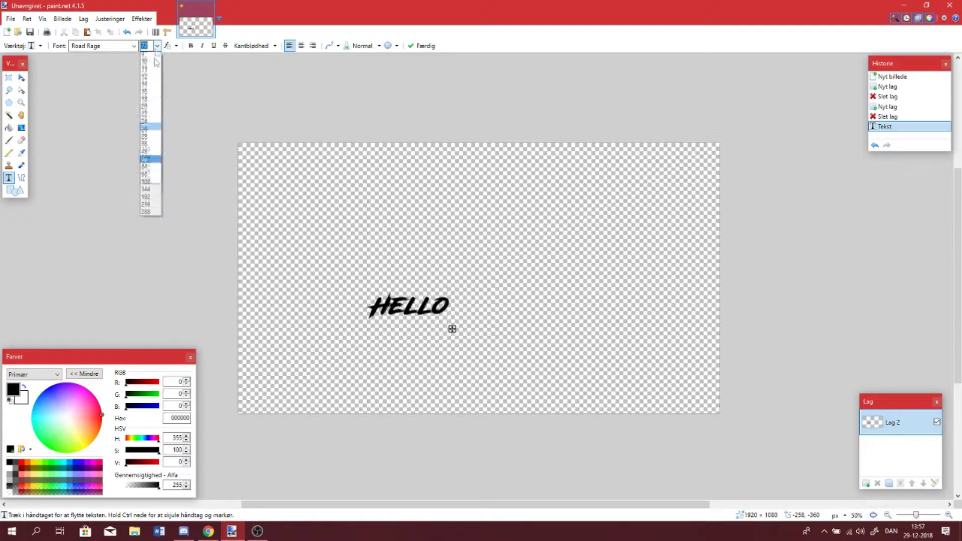
pyautogui.click(147, 220)
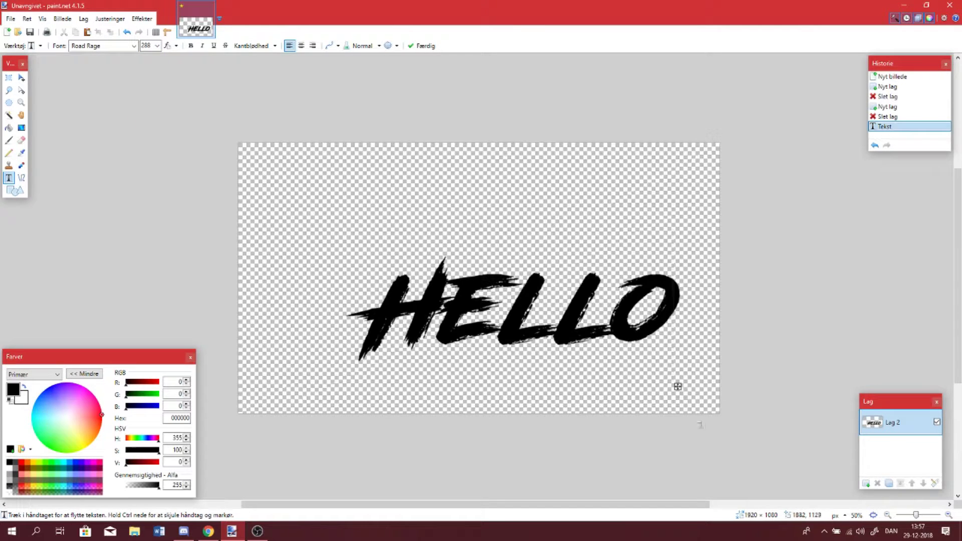
# - Move the "Hello" text to the centre of the canvas and add a new layer above it
pyautogui.moveTo(677, 386); pyautogui.dragTo(635, 346)
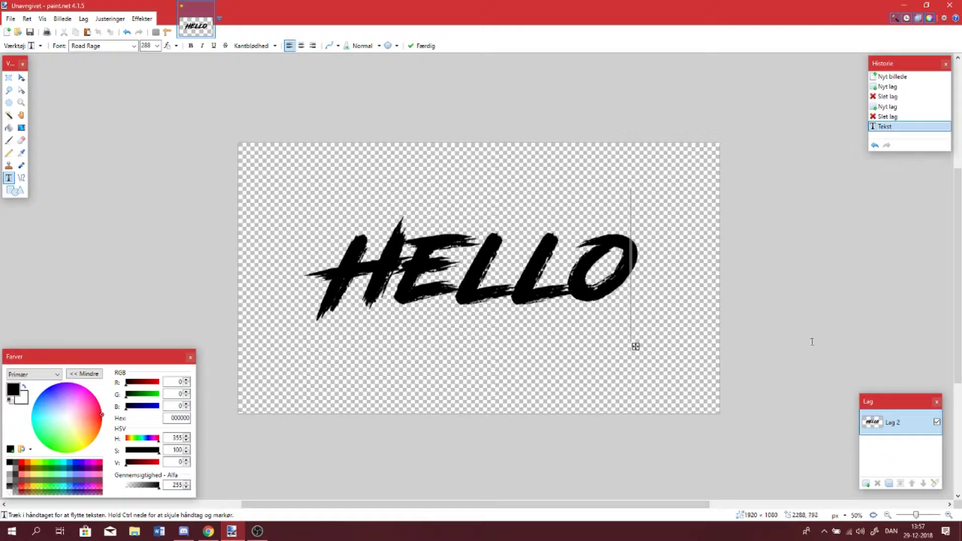
pyautogui.press('Return')
pyautogui.press('BackSpace')
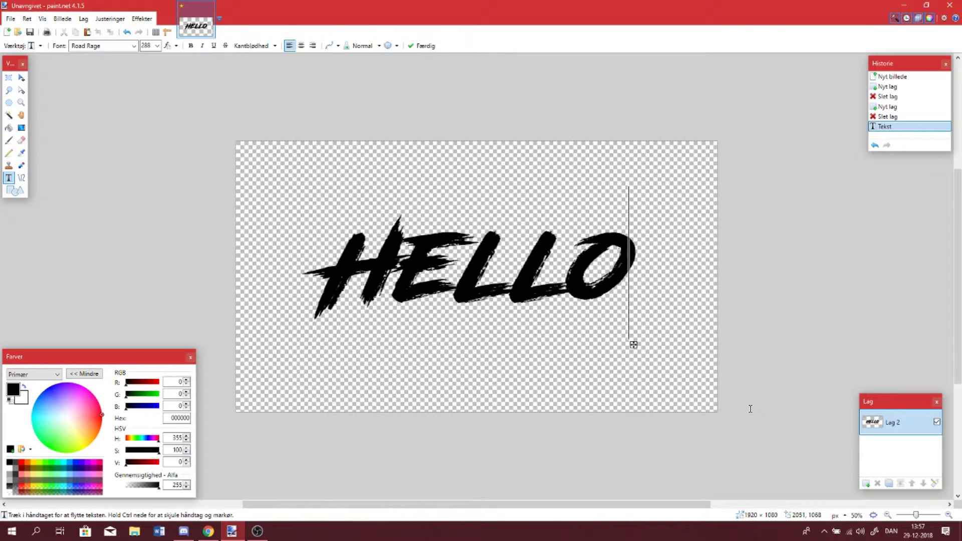
pyautogui.click(865, 484)
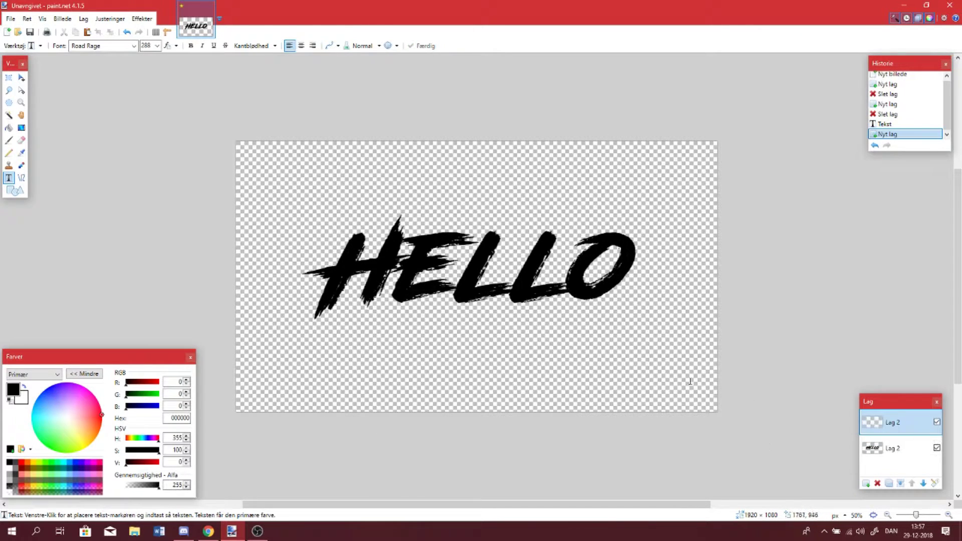
# - Select the "Hello" lettering on the lower text layer with the Magic Wand, trying both flood modes
pyautogui.click(10, 114)
pyautogui.click(897, 449)
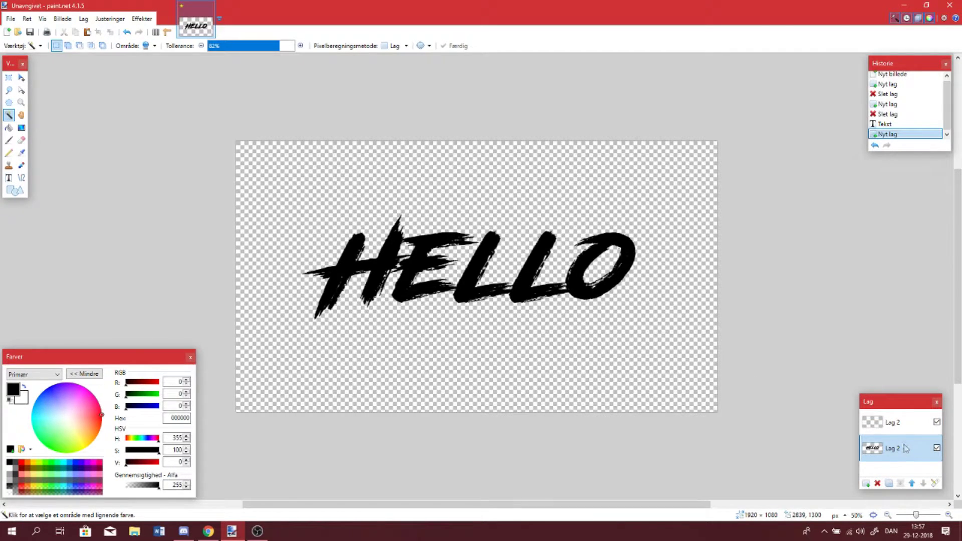
pyautogui.click(420, 255)
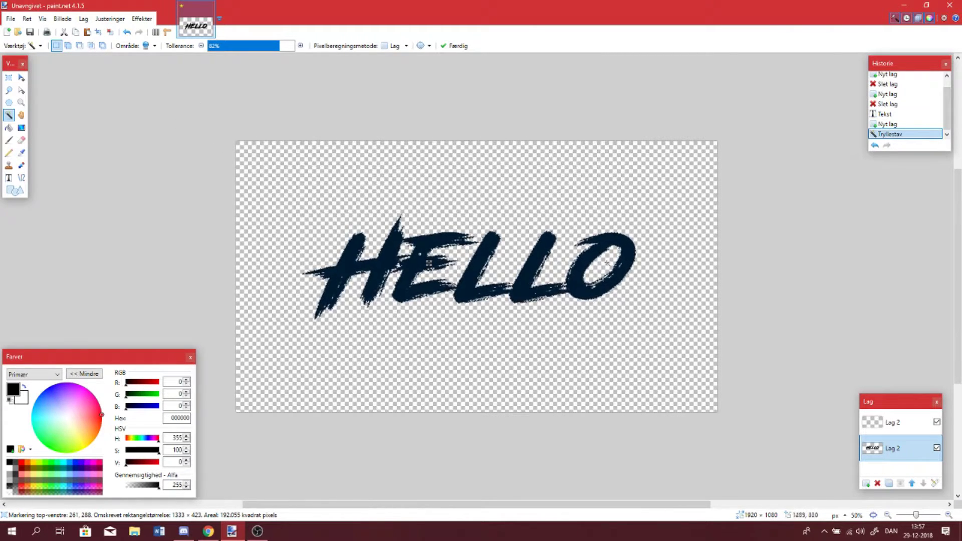
pyautogui.click(146, 45)
pyautogui.click(146, 45)
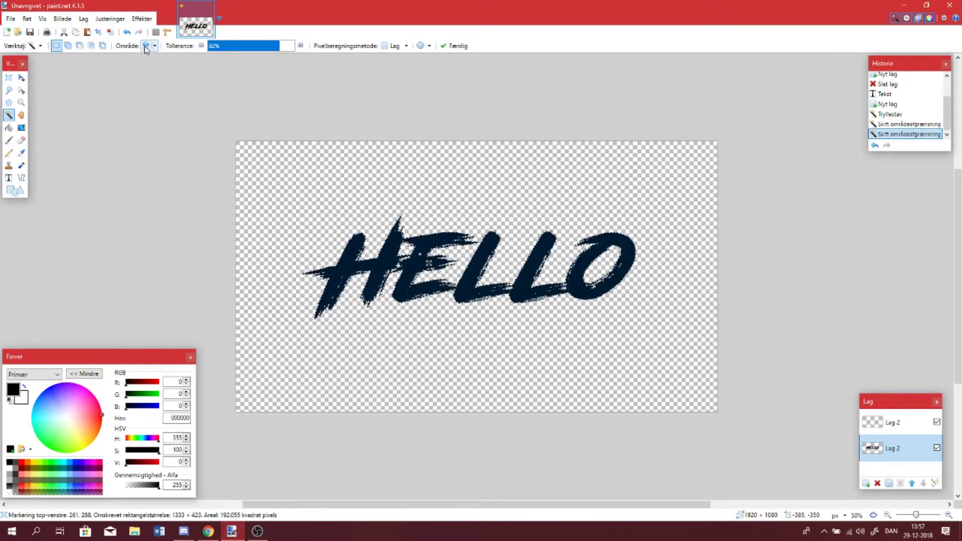
pyautogui.click(145, 46)
pyautogui.click(145, 46)
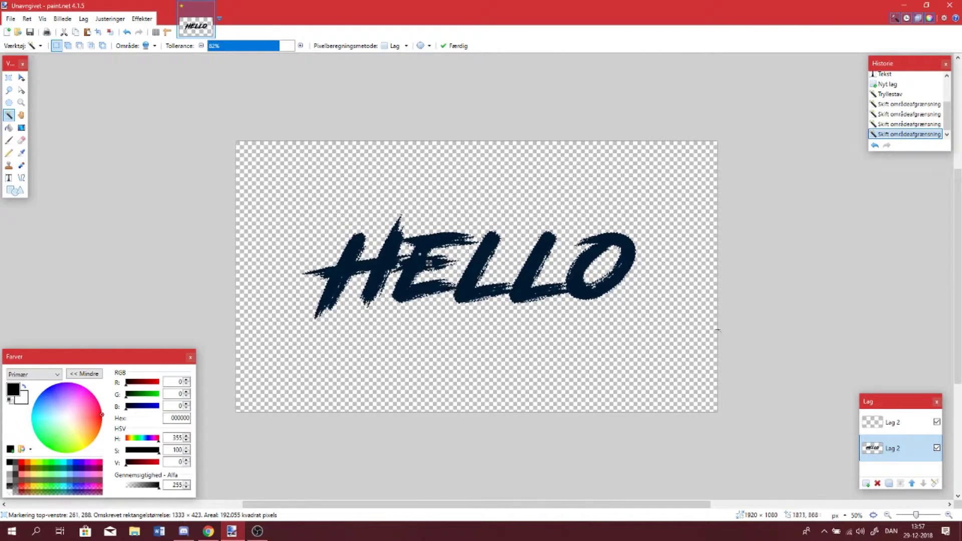
# - Fill the selected lettering with black on the empty upper layer and deselect it
pyautogui.click(893, 424)
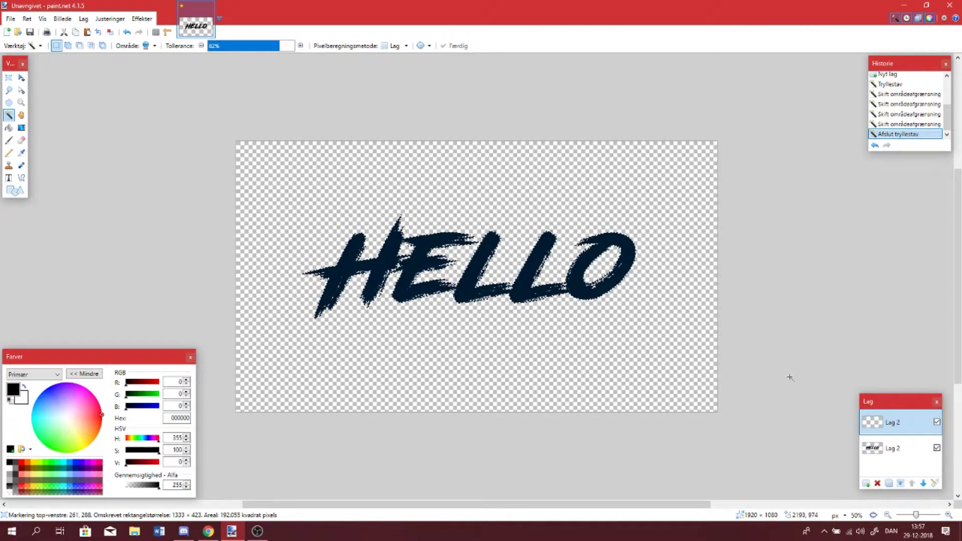
pyautogui.press('BackSpace')
pyautogui.hotkey('ctrl', 'd')
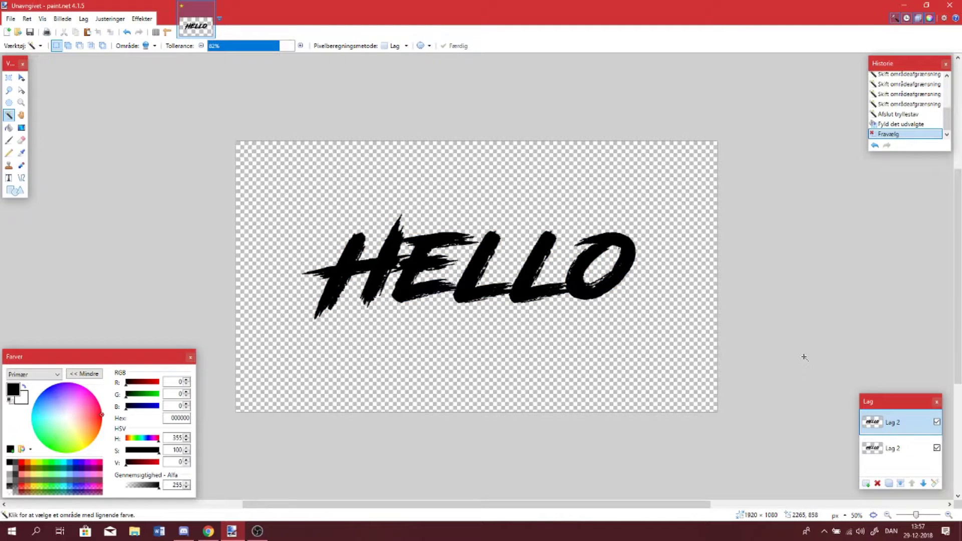
# - Compare the two "Hello" layers by hiding and showing them
pyautogui.click(937, 448)
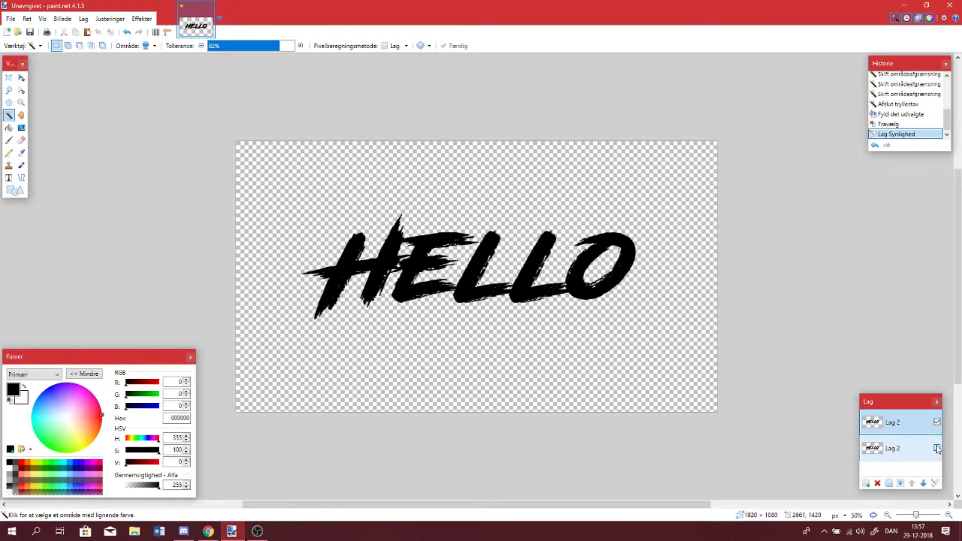
pyautogui.click(936, 423)
pyautogui.click(937, 448)
pyautogui.click(937, 446)
pyautogui.click(937, 448)
pyautogui.click(937, 448)
pyautogui.click(937, 448)
pyautogui.click(936, 449)
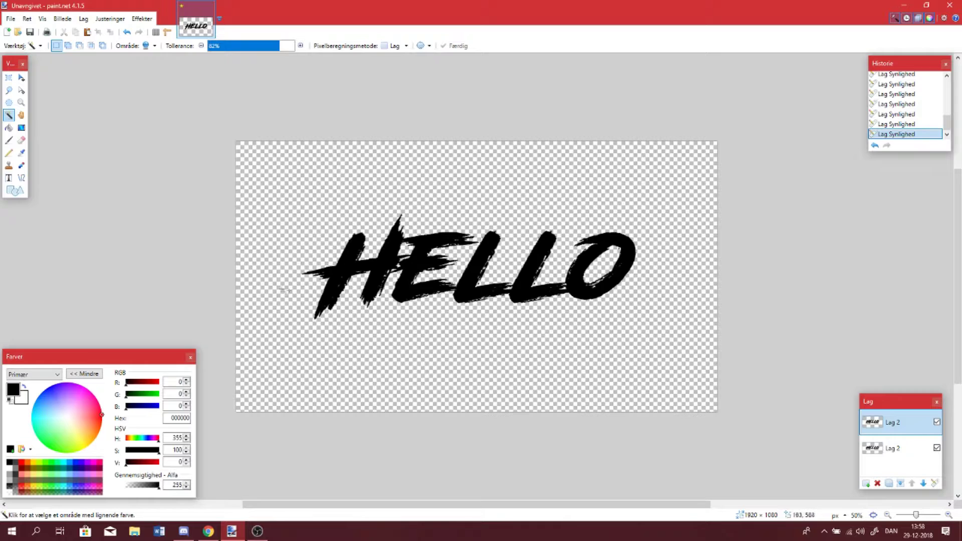
# - Select the lettering on the upper layer and set the primary colour to bright red FF0008 and the secondary to dark red
pyautogui.click(340, 265)
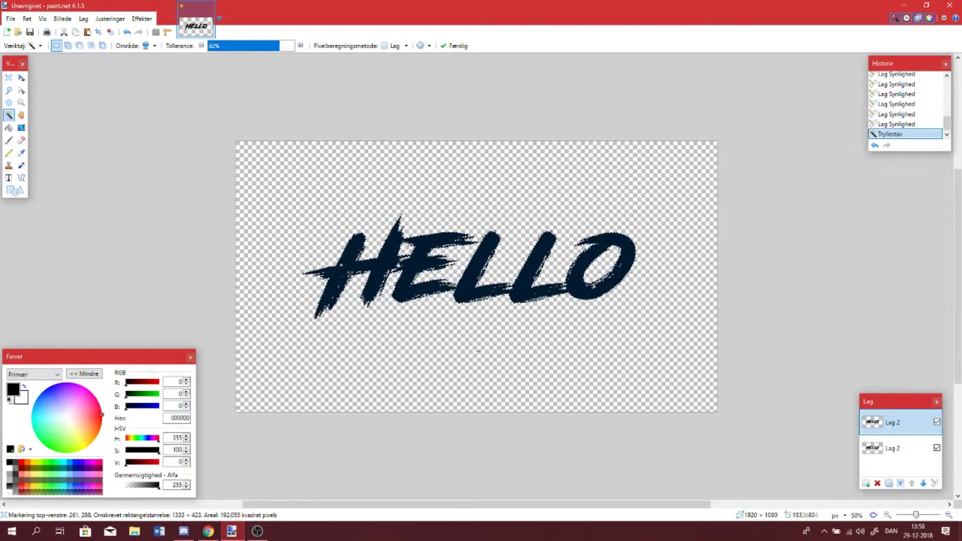
pyautogui.moveTo(67, 420); pyautogui.dragTo(0, 322)
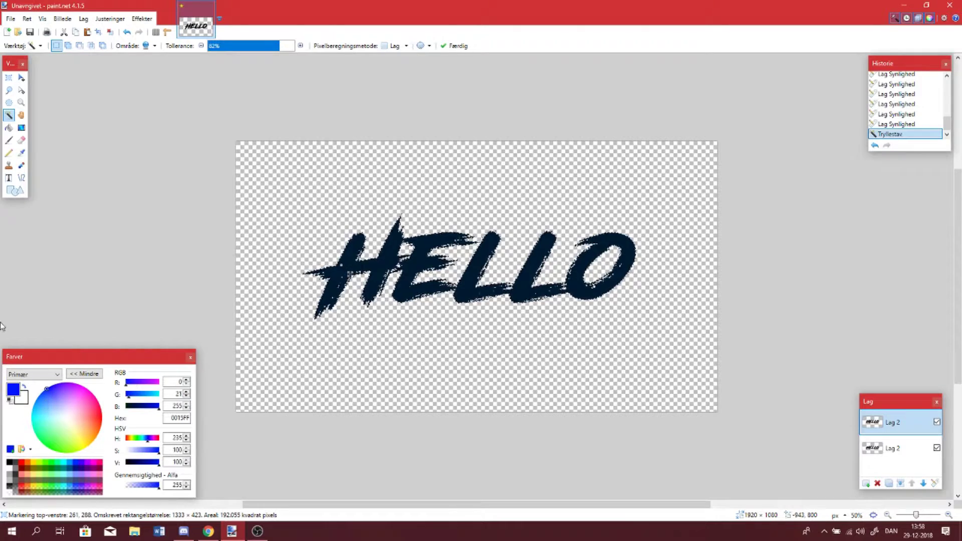
pyautogui.click(24, 388)
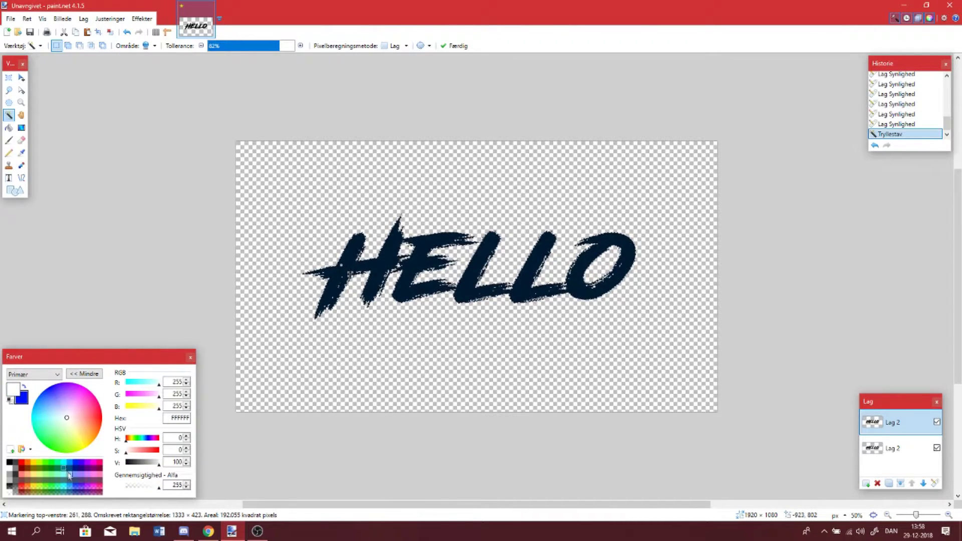
pyautogui.click(80, 468)
pyautogui.moveTo(93, 419); pyautogui.dragTo(143, 419)
pyautogui.click(24, 387)
# - Apply a slanted linear gradient from bright red to dark red across the selected lettering and deselect it
pyautogui.click(21, 127)
pyautogui.moveTo(457, 208); pyautogui.dragTo(504, 247)
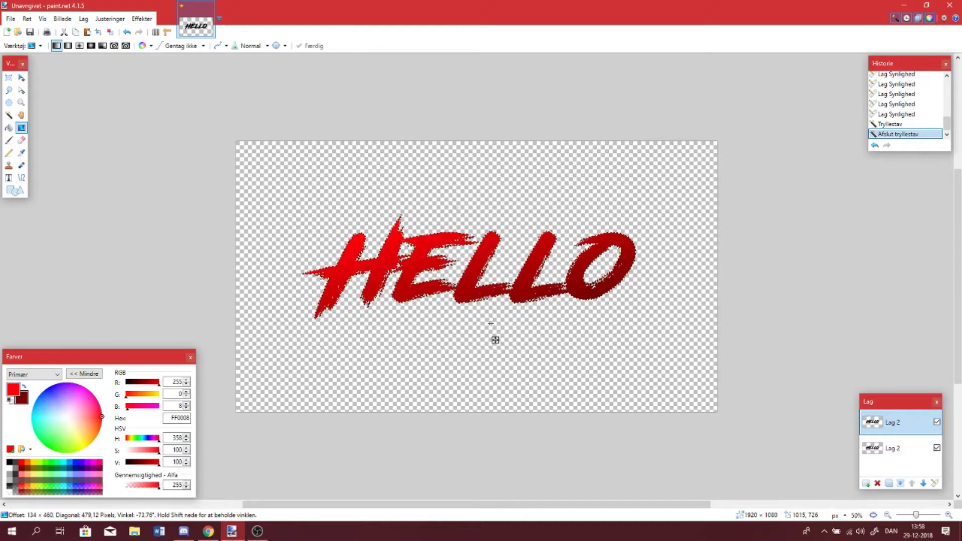
pyautogui.hotkey('ctrl', 'd')
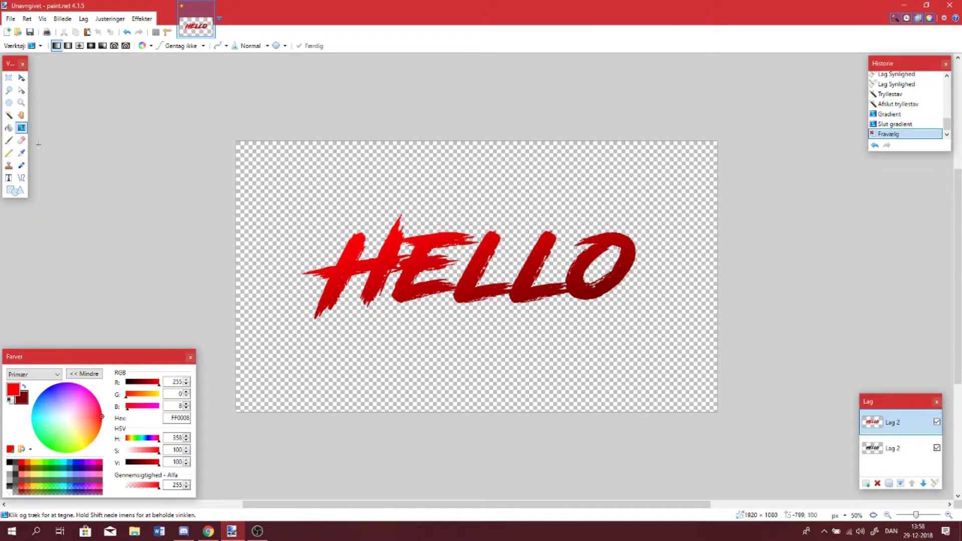
# - Reselect the lettering and redraw the red gradient steeply downward through its lower half, then deselect
pyautogui.click(347, 272)
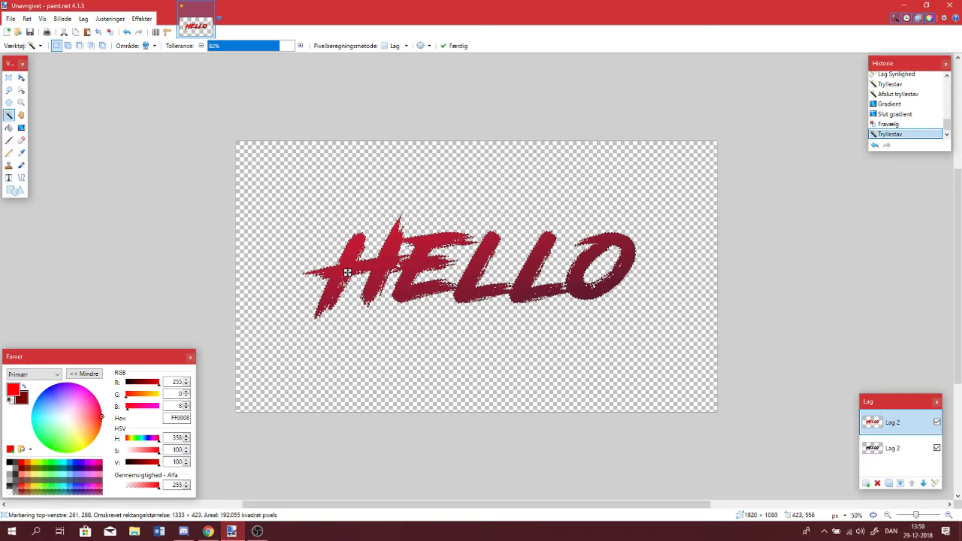
pyautogui.click(21, 127)
pyautogui.moveTo(448, 256); pyautogui.dragTo(470, 343)
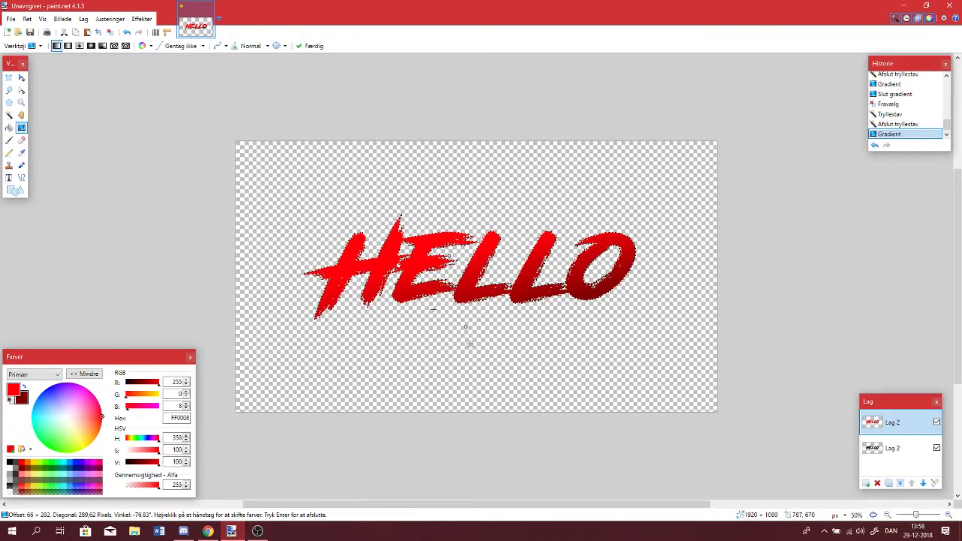
pyautogui.moveTo(443, 279); pyautogui.dragTo(446, 342)
pyautogui.hotkey('ctrl', 'd')
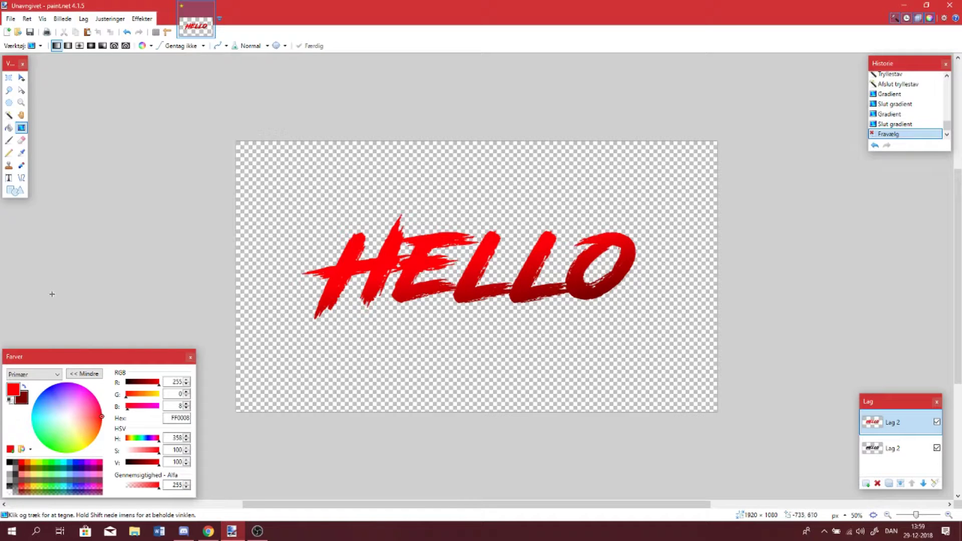
# - Select the transparent area around the lettering with the Magic Wand and lower the tolerance to 26%
pyautogui.click(9, 115)
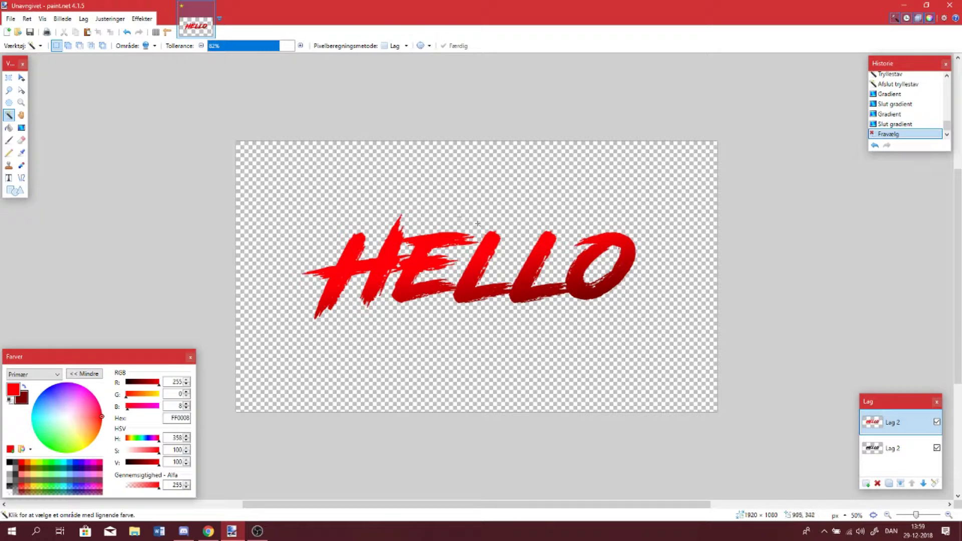
pyautogui.click(306, 185)
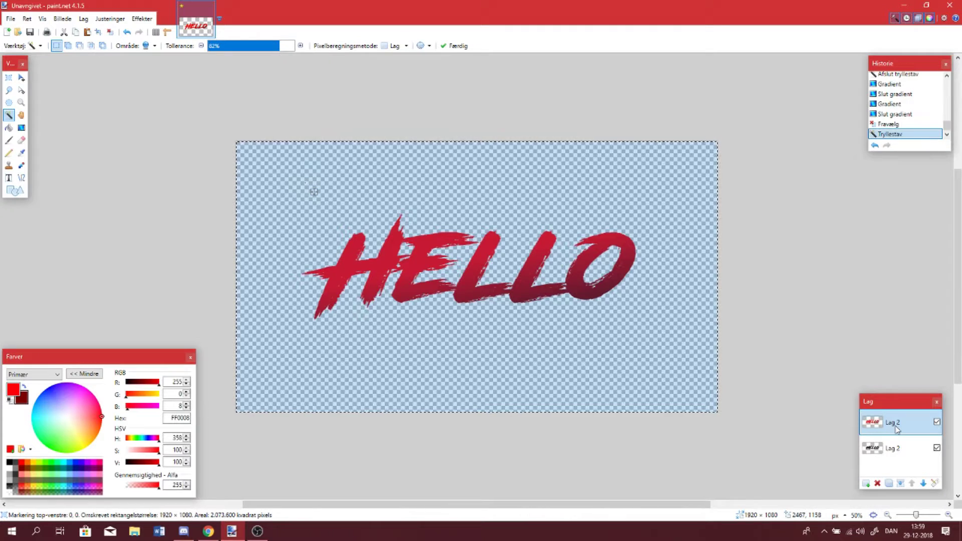
pyautogui.click(678, 228)
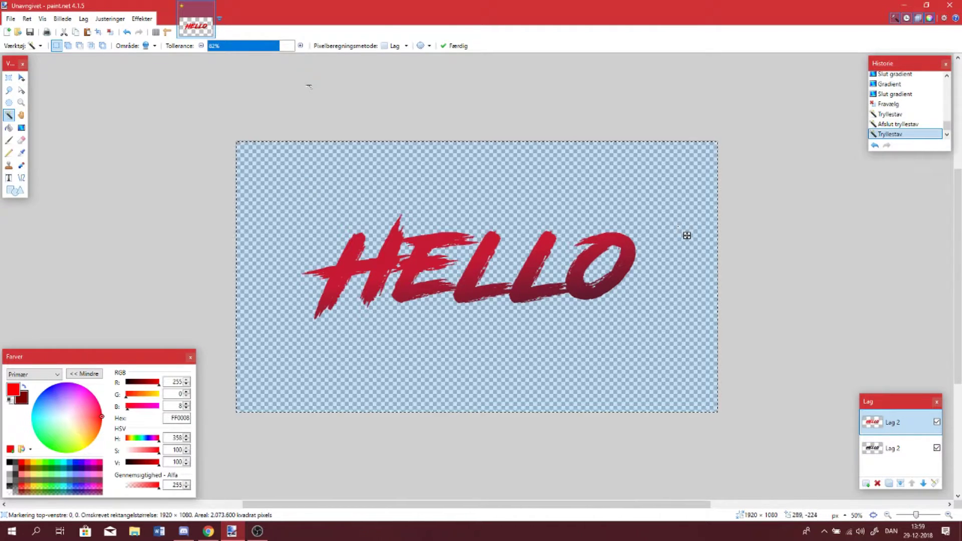
pyautogui.click(231, 46)
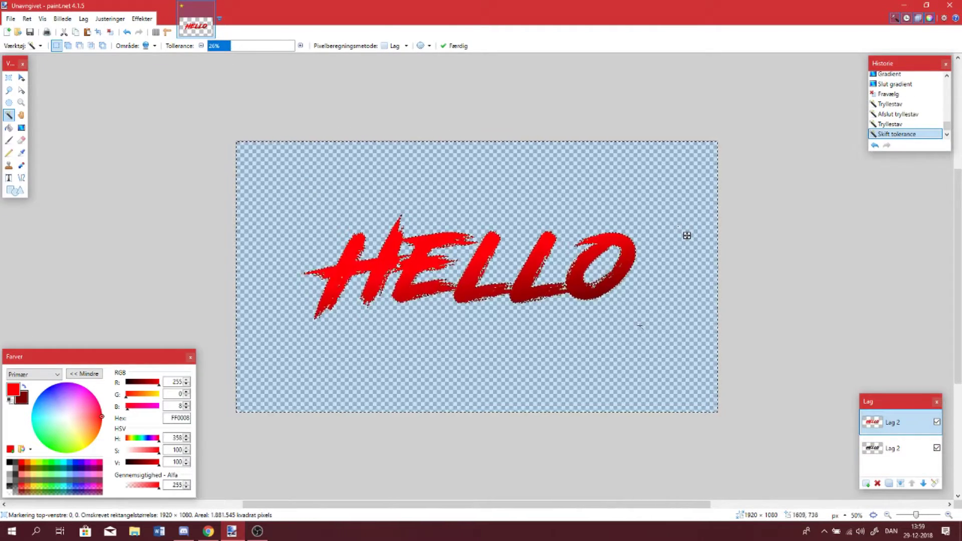
# - Add a new layer on top, fill the selected surroundings with black on it and deselect
pyautogui.click(866, 484)
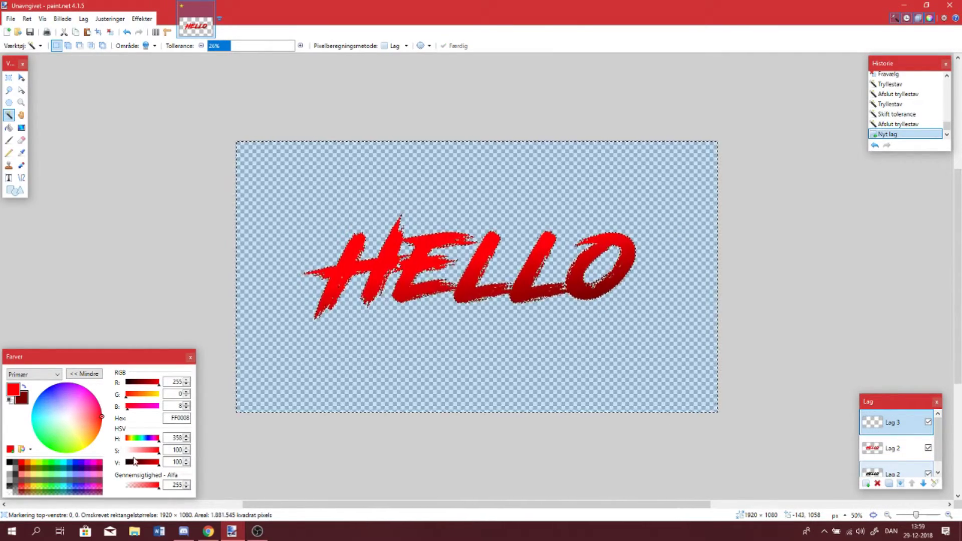
pyautogui.moveTo(133, 462); pyautogui.dragTo(118, 462)
pyautogui.press('BackSpace')
pyautogui.hotkey('ctrl', 'd')
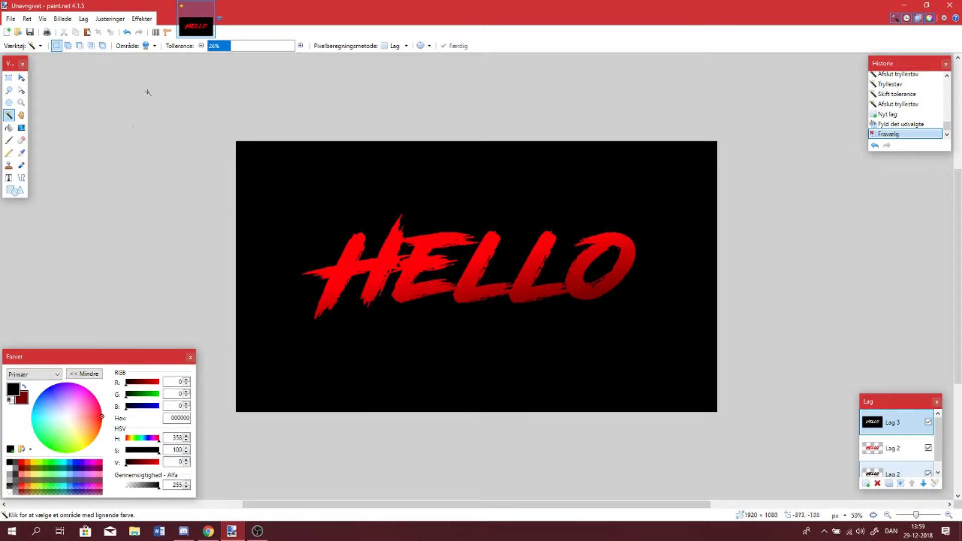
# - Start an Object Shadow on the black layer with a white shadow, radius 26 and strength 0.83
pyautogui.click(138, 20)
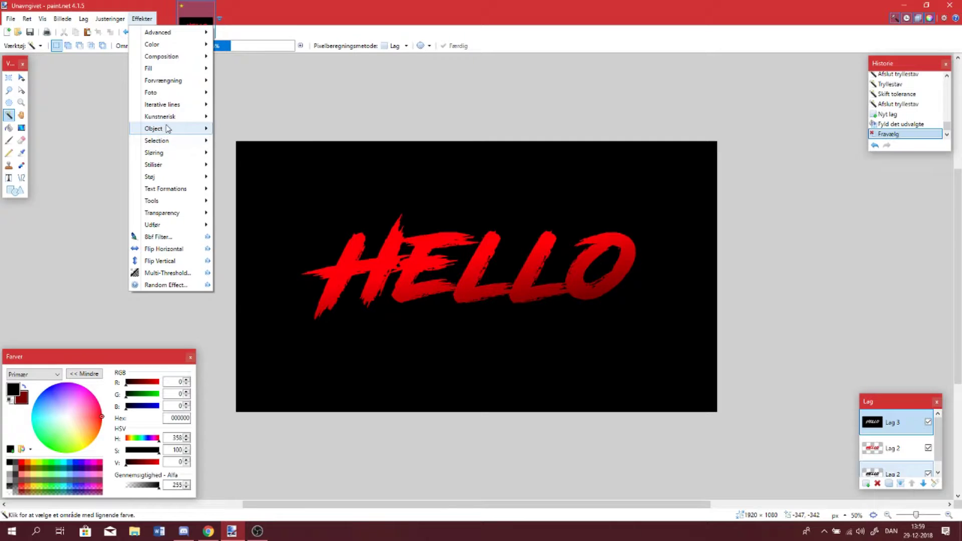
pyautogui.moveTo(168, 128)
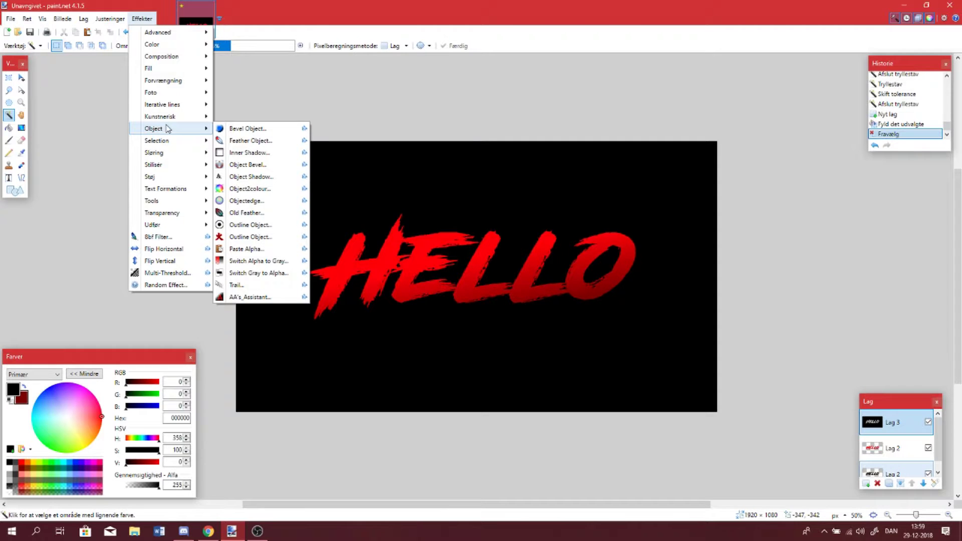
pyautogui.click(235, 178)
pyautogui.moveTo(458, 155); pyautogui.dragTo(182, 113)
pyautogui.moveTo(224, 226); pyautogui.dragTo(217, 201)
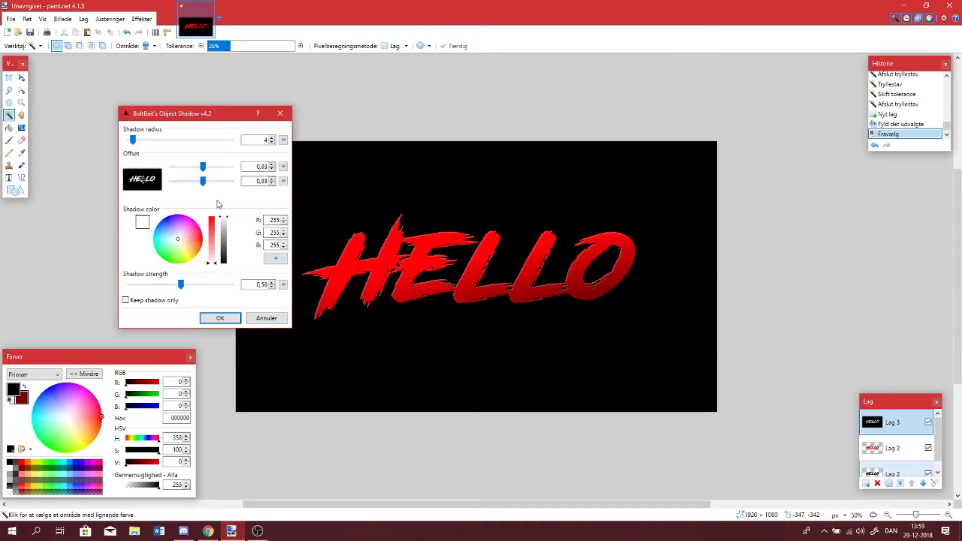
pyautogui.moveTo(135, 141); pyautogui.dragTo(156, 140)
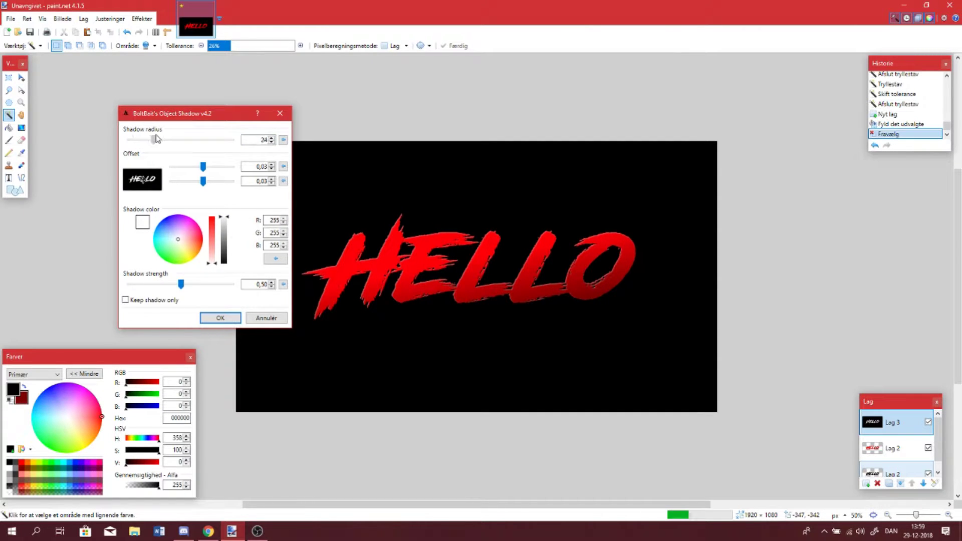
pyautogui.moveTo(183, 285); pyautogui.dragTo(202, 284)
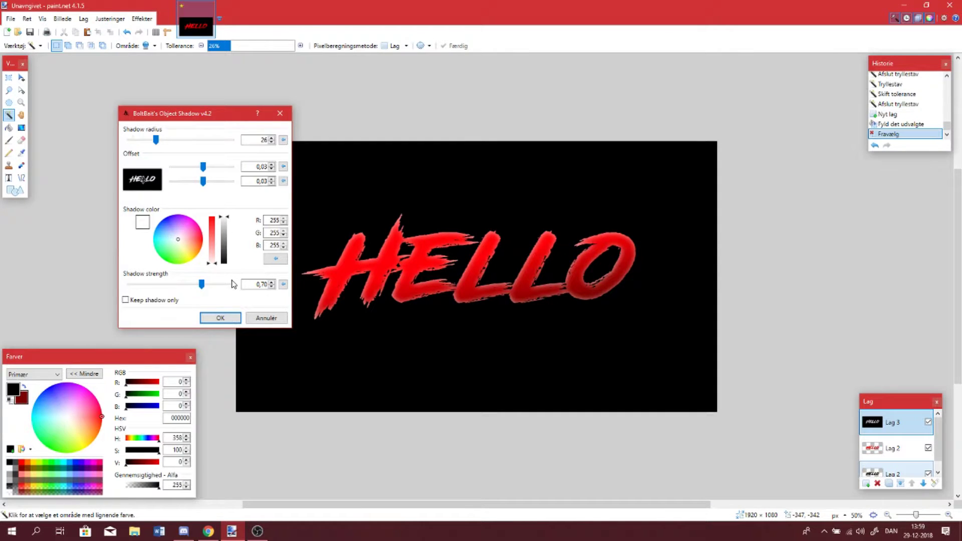
pyautogui.moveTo(201, 284); pyautogui.dragTo(214, 288)
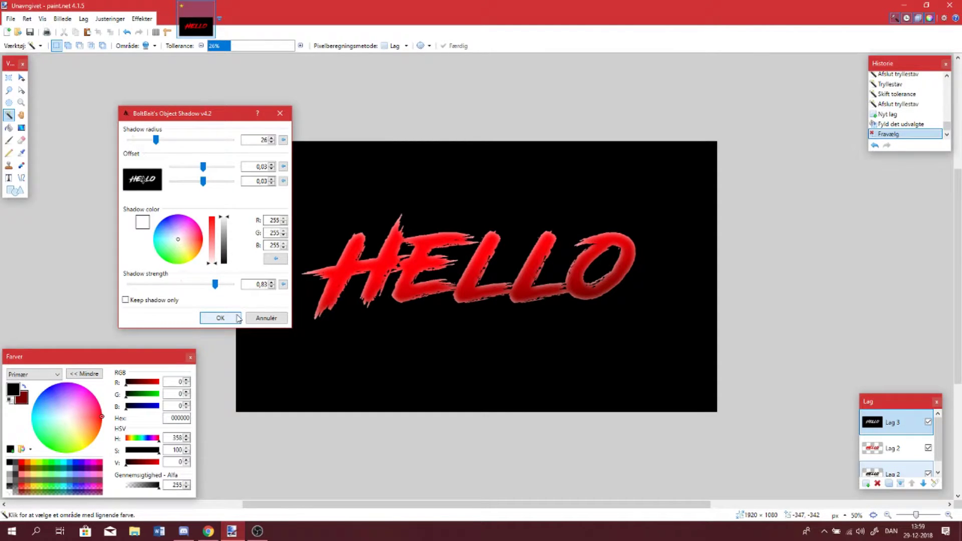
# - Change the shadow colour to a very dark red, raise its strength to the maximum and apply the Object Shadow
pyautogui.moveTo(189, 242)
pyautogui.mouseDown()
pyautogui.moveTo(190, 216)
pyautogui.moveTo(91, 260)
pyautogui.moveTo(105, 316)
pyautogui.moveTo(161, 337)
pyautogui.moveTo(168, 250)
pyautogui.moveTo(212, 264)
pyautogui.moveTo(210, 235)
pyautogui.moveTo(229, 240)
pyautogui.mouseUp()
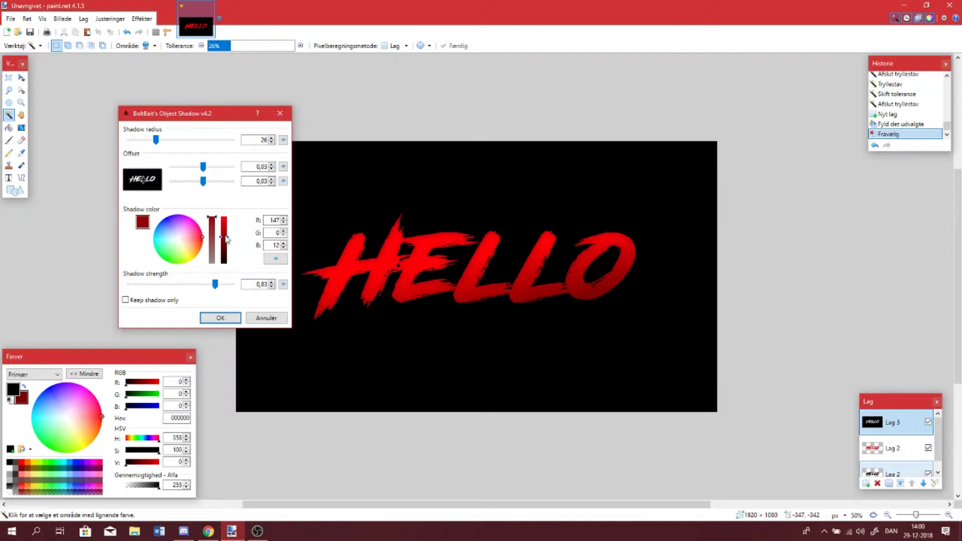
pyautogui.moveTo(226, 239); pyautogui.dragTo(226, 258)
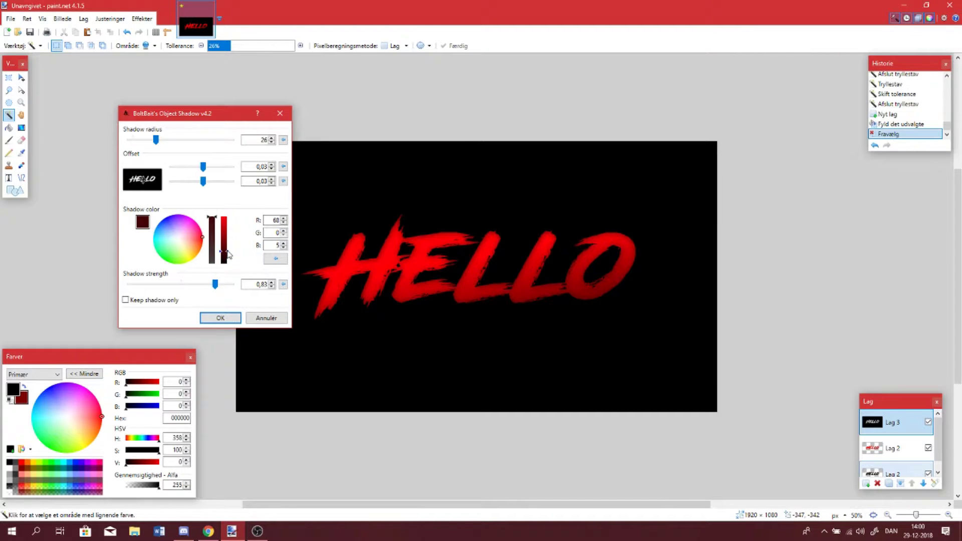
pyautogui.moveTo(215, 284); pyautogui.dragTo(232, 284)
pyautogui.click(217, 318)
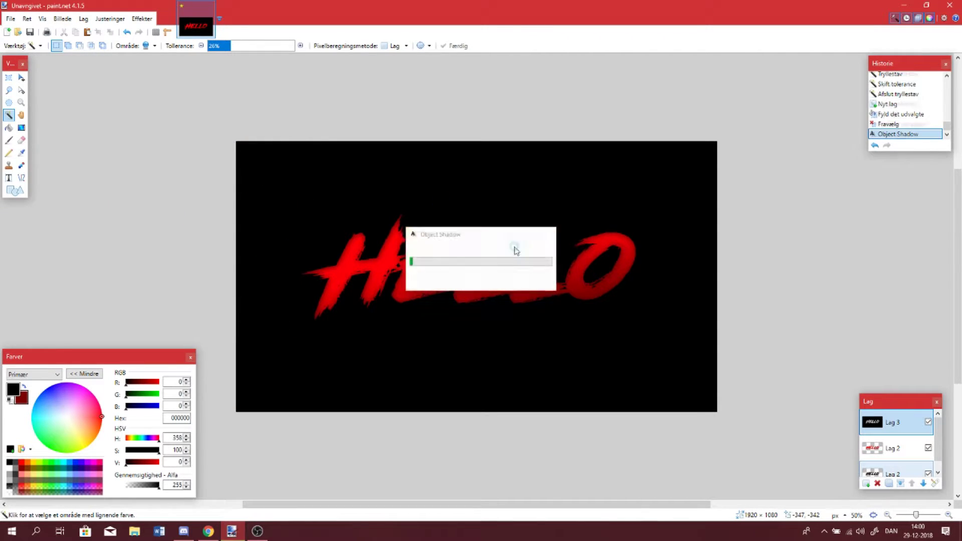
# - Select the area around the lettering on the red text layer and clear it on Lag 3 with a fully transparent fill
pyautogui.click(905, 449)
pyautogui.click(672, 229)
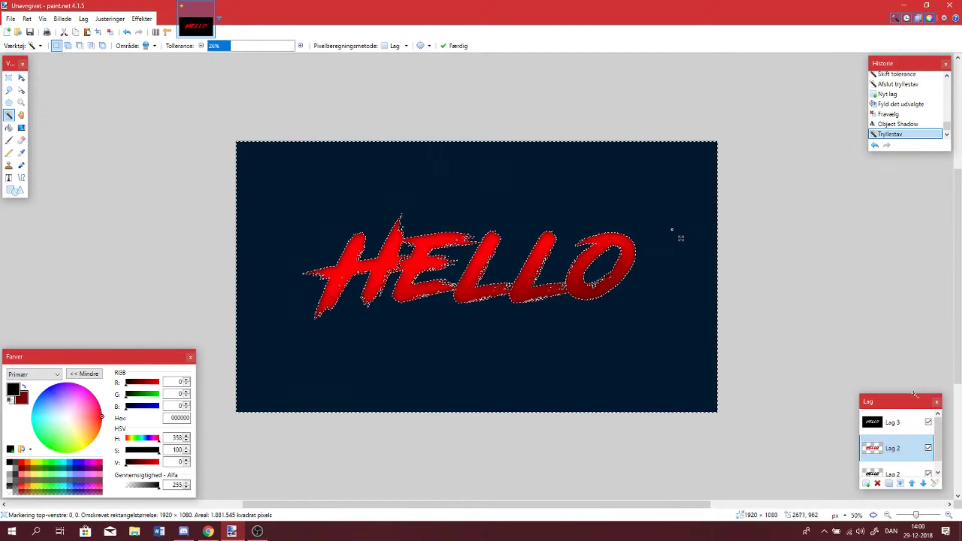
pyautogui.click(892, 423)
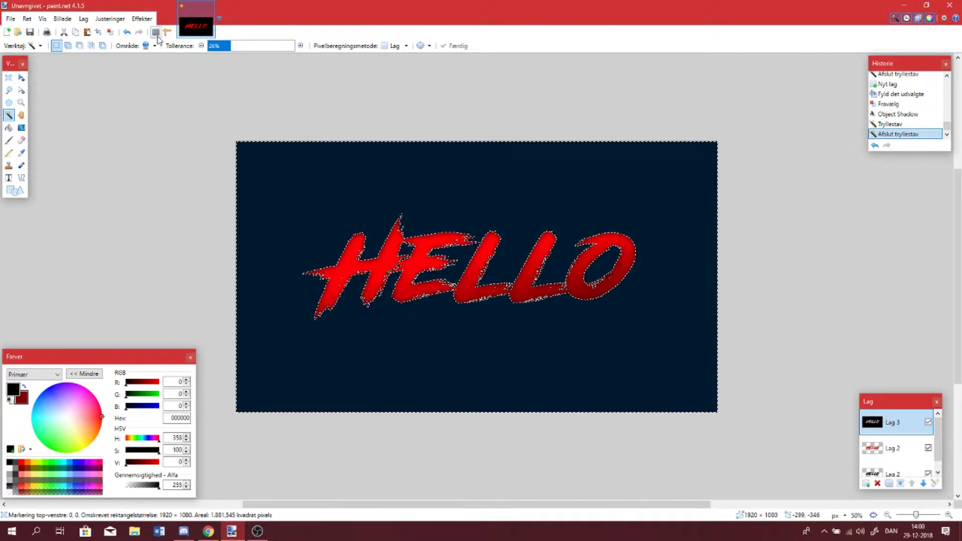
pyautogui.moveTo(152, 488); pyautogui.dragTo(125, 486)
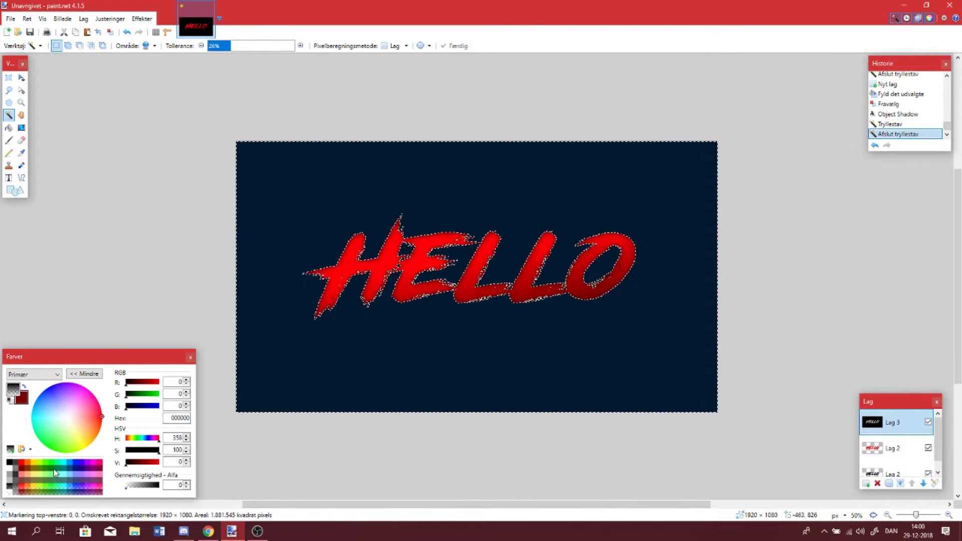
pyautogui.press('BackSpace')
pyautogui.hotkey('ctrl', 'd')
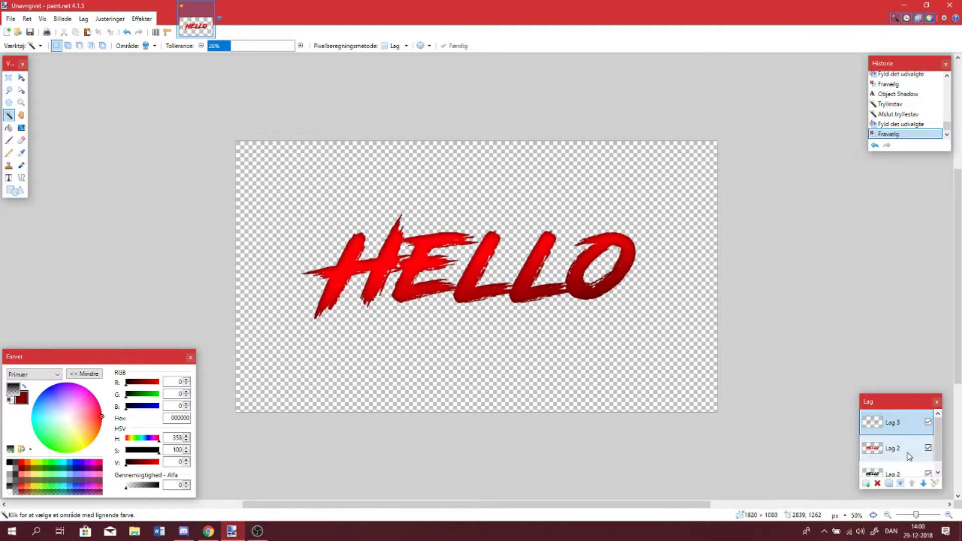
# - Hide the inner-shadow layer Lag 3 and show it again to compare the lettering with and without it
pyautogui.click(930, 453)
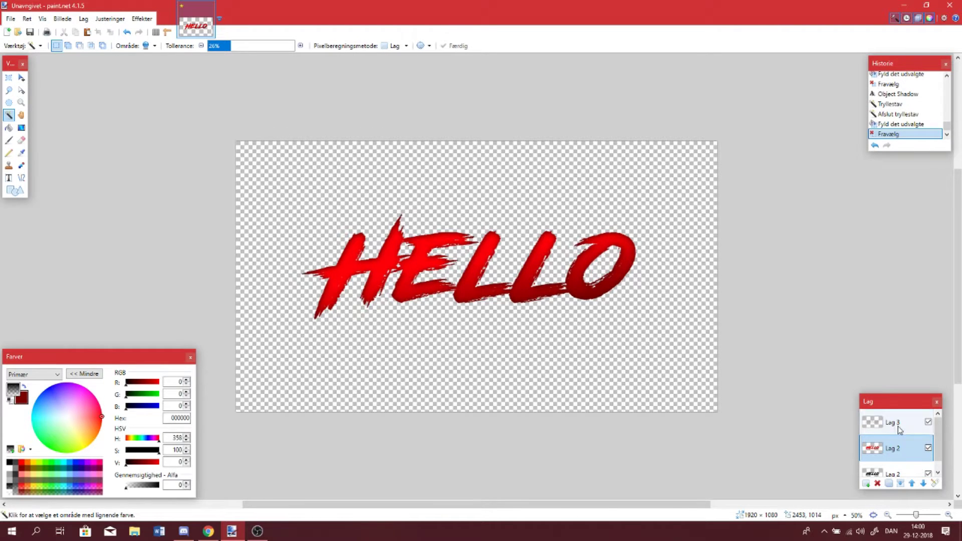
pyautogui.click(920, 427)
pyautogui.click(928, 422)
pyautogui.click(928, 422)
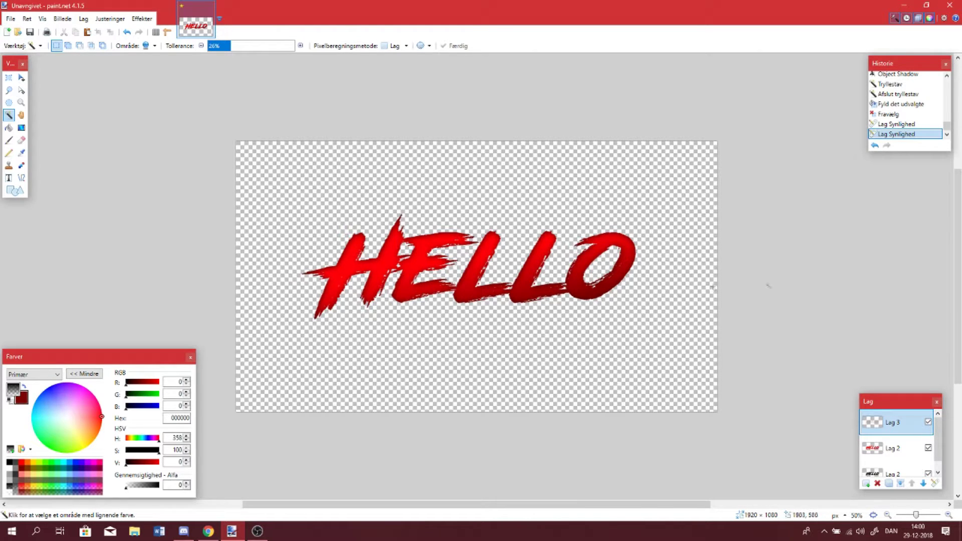
# - Move the entire content of the black lettering layer about 21 px left and 14 px down behind the red text, and deselect
pyautogui.scroll(-1, 900, 440)
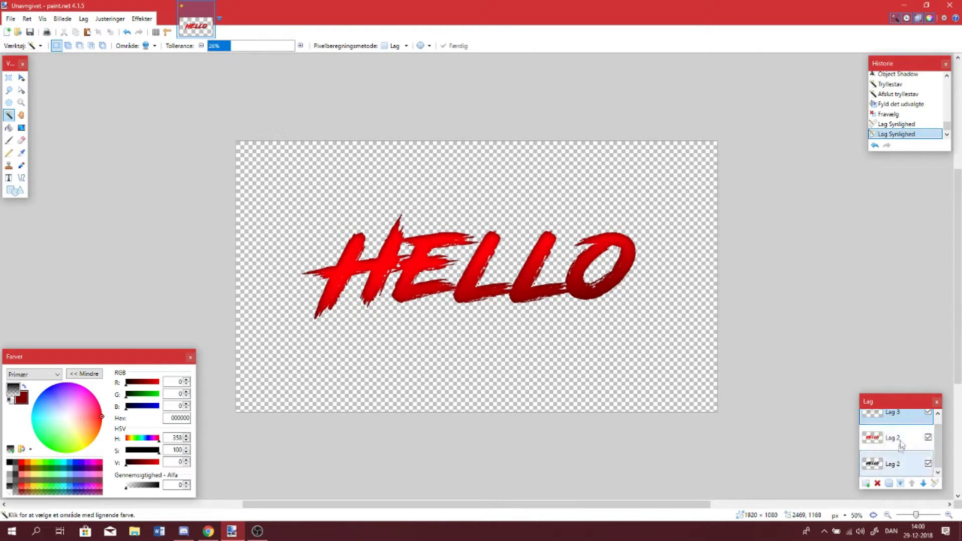
pyautogui.click(899, 445)
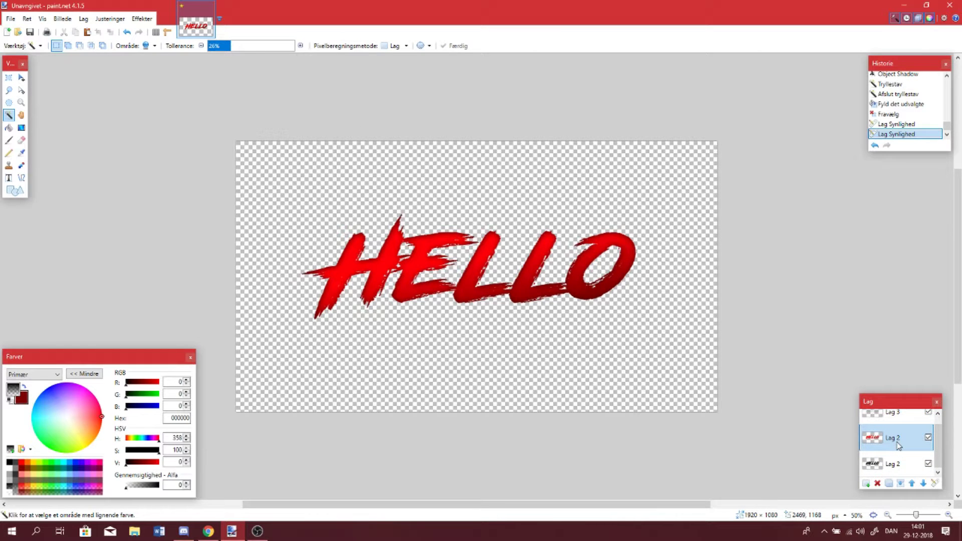
pyautogui.doubleClick(894, 466)
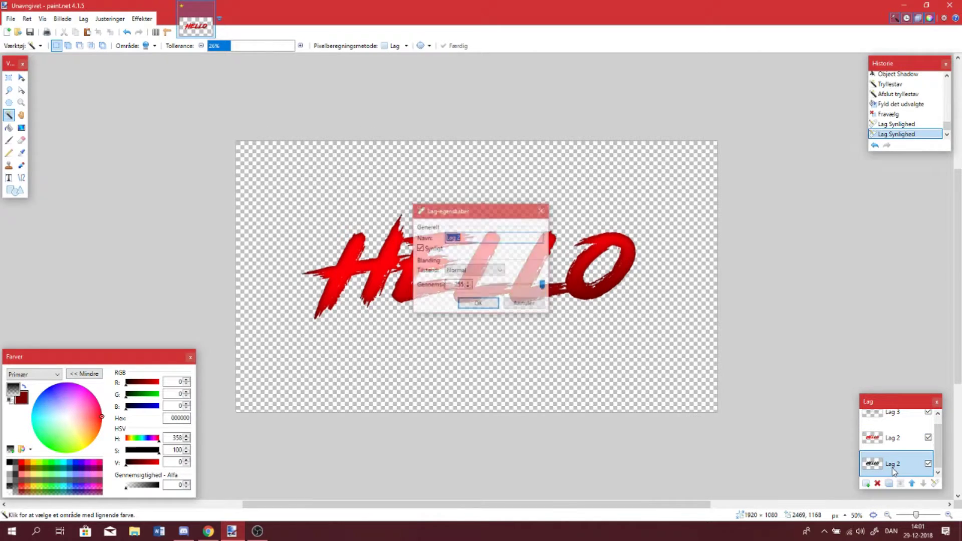
pyautogui.click(524, 304)
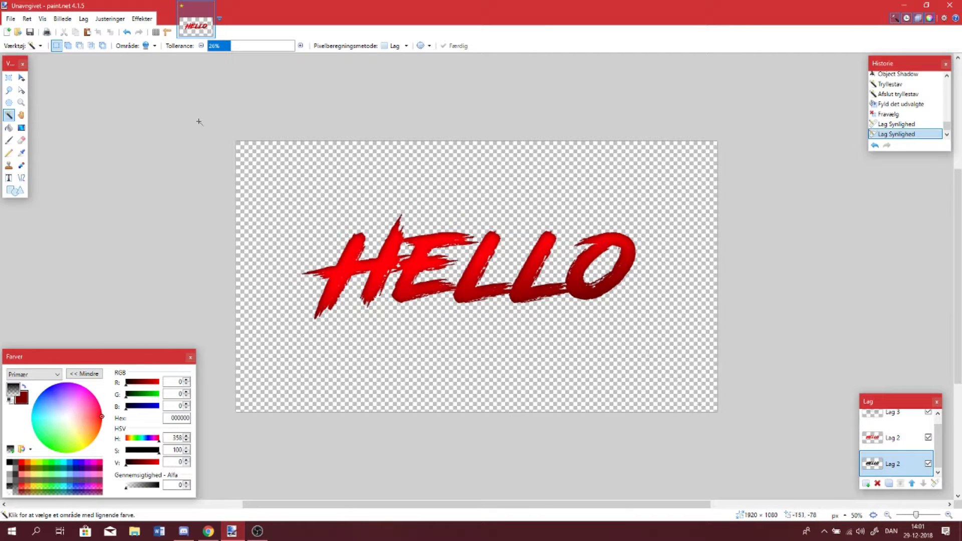
pyautogui.click(21, 77)
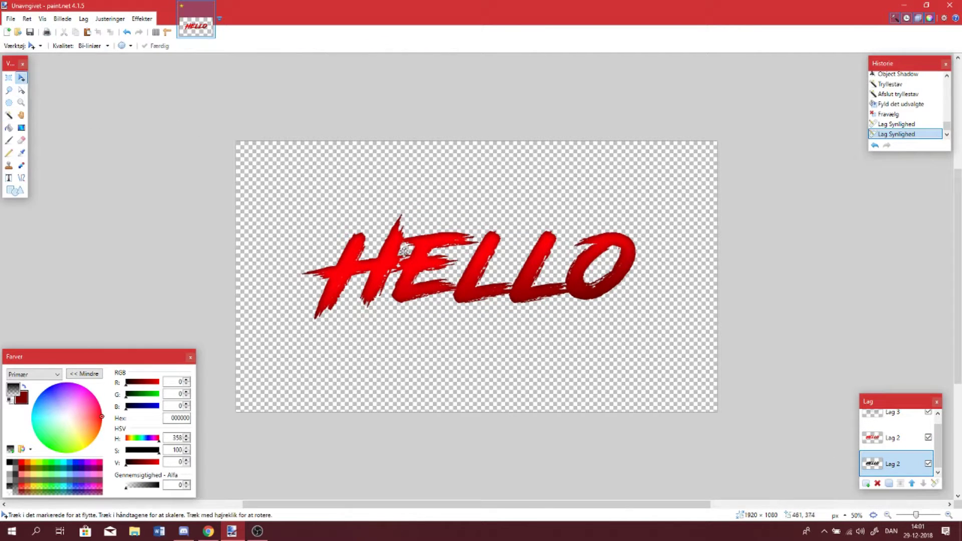
pyautogui.doubleClick(900, 468)
pyautogui.click(480, 300)
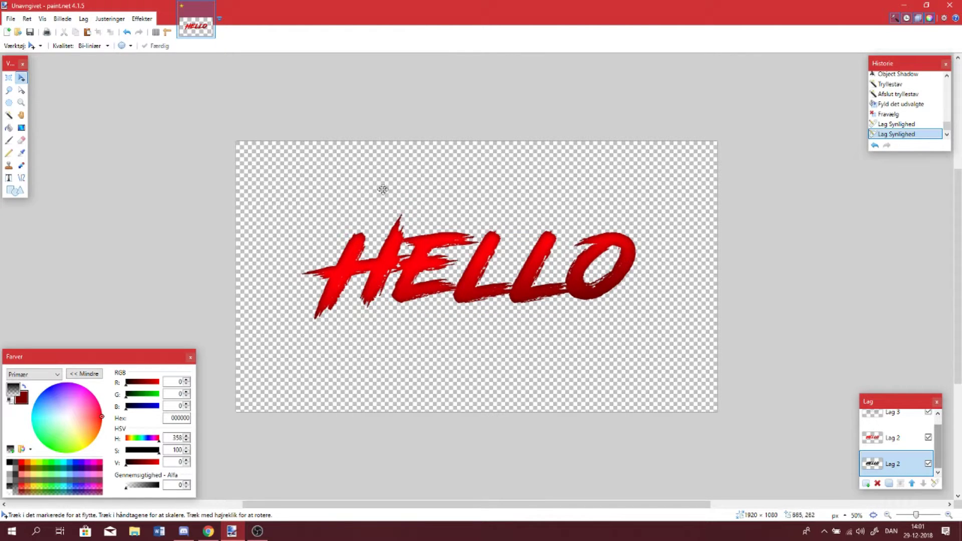
pyautogui.hotkey('ctrl', 'a')
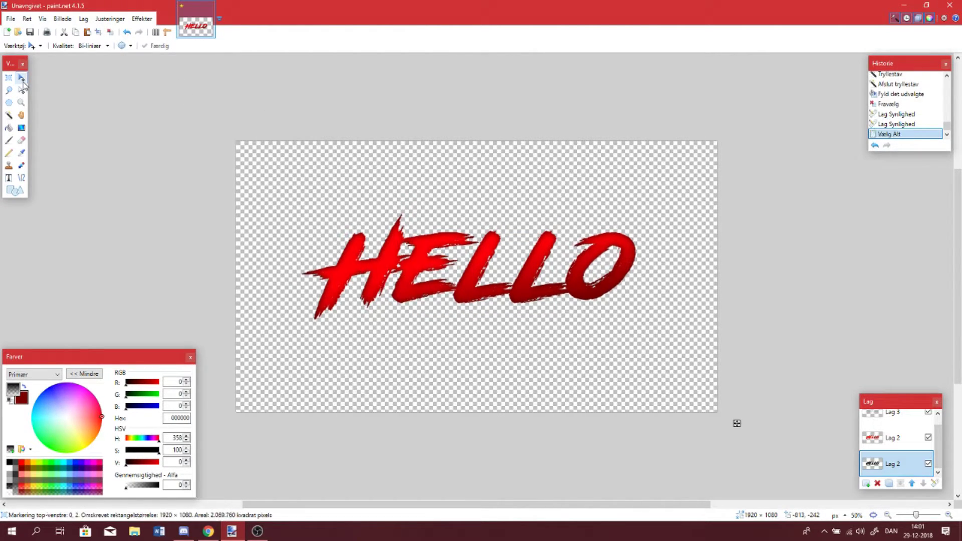
pyautogui.moveTo(737, 426); pyautogui.dragTo(731, 426)
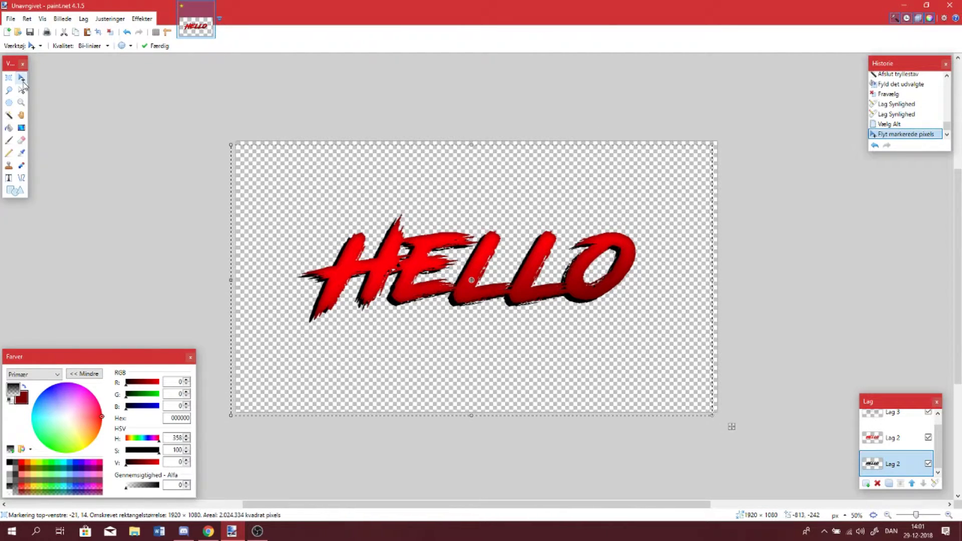
pyautogui.hotkey('ctrl', 'd')
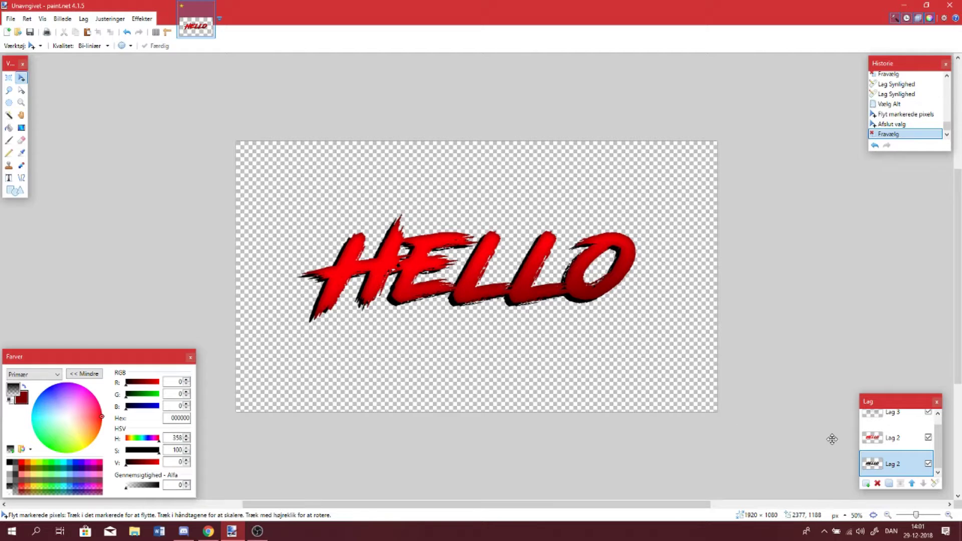
# - Hide Lag 3 and select the red lettering on its Lag 2 layer with the Magic Wand at 51% tolerance
pyautogui.click(927, 412)
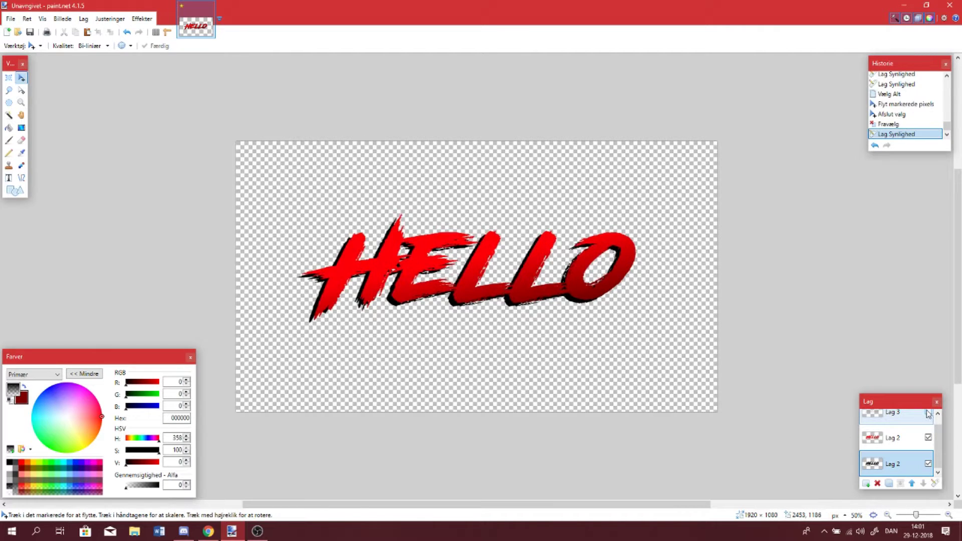
pyautogui.click(892, 439)
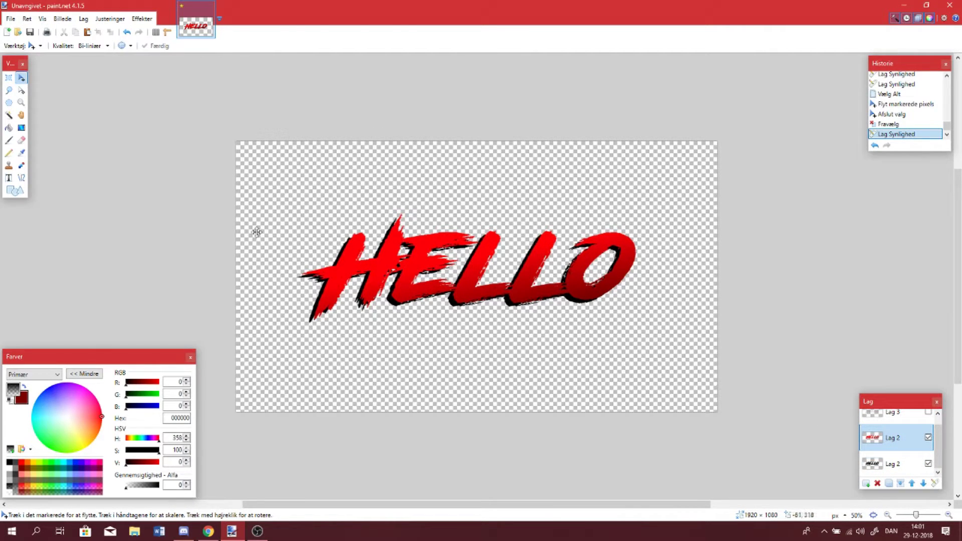
pyautogui.click(8, 115)
pyautogui.click(344, 275)
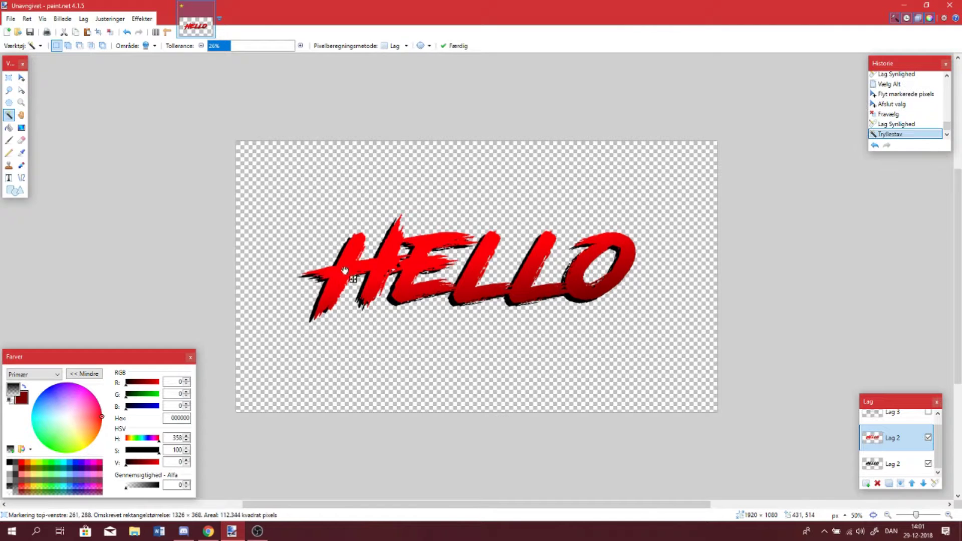
pyautogui.click(252, 45)
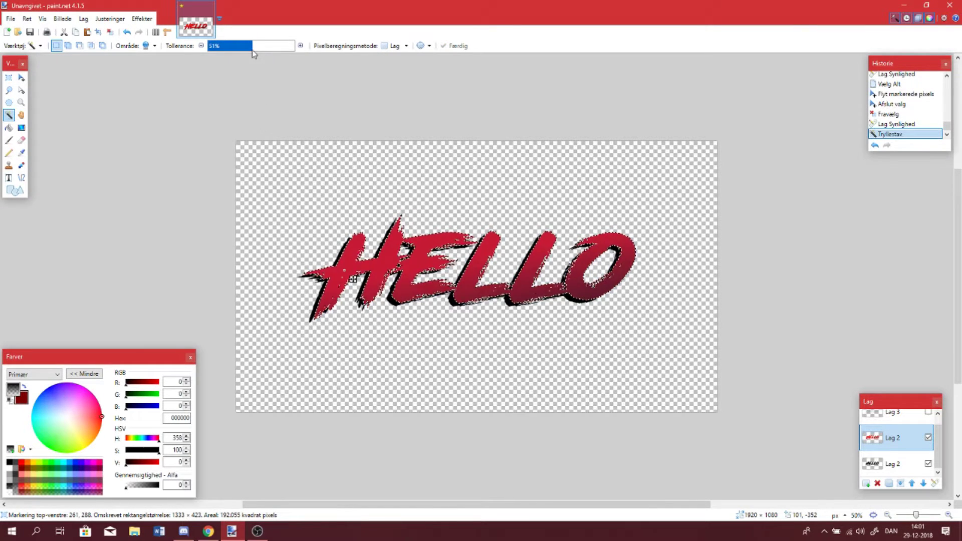
# - Switch to Chrome and search Google Images for "Cool background"
pyautogui.click(208, 531)
pyautogui.click(139, 8)
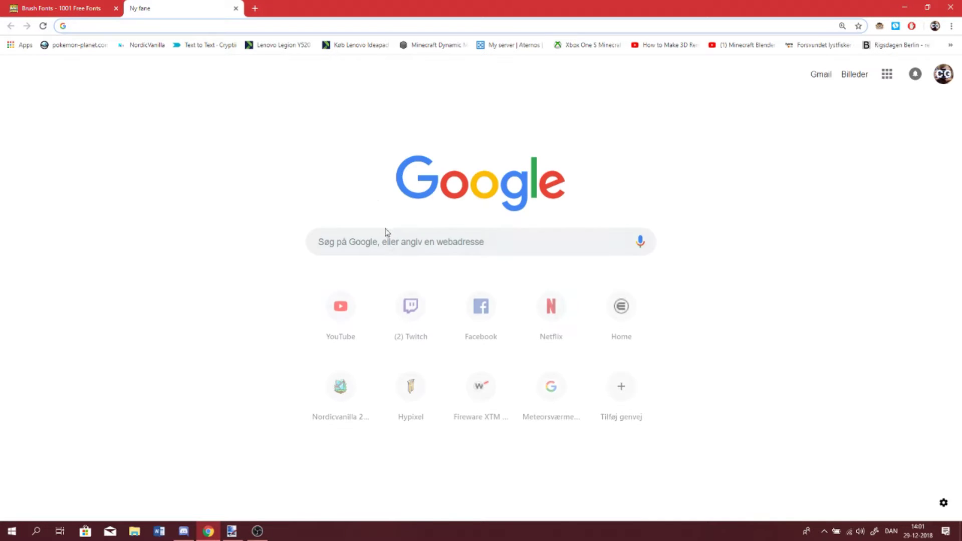
pyautogui.click(390, 244)
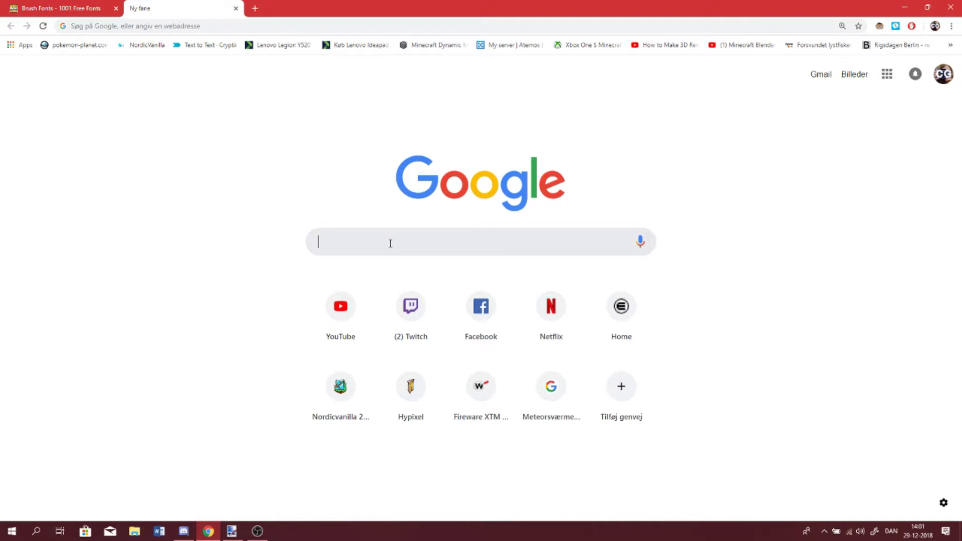
pyautogui.write('Cool bag')
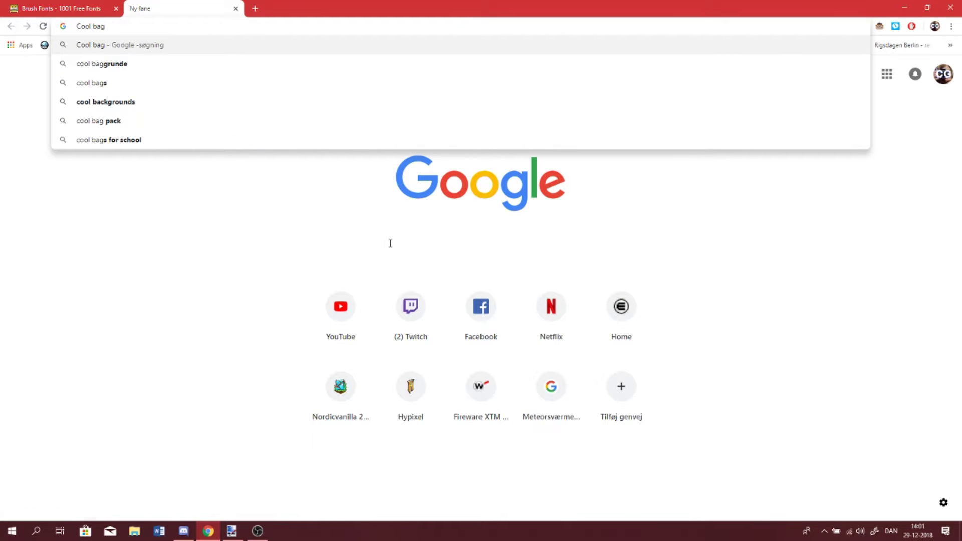
pyautogui.write('rou')
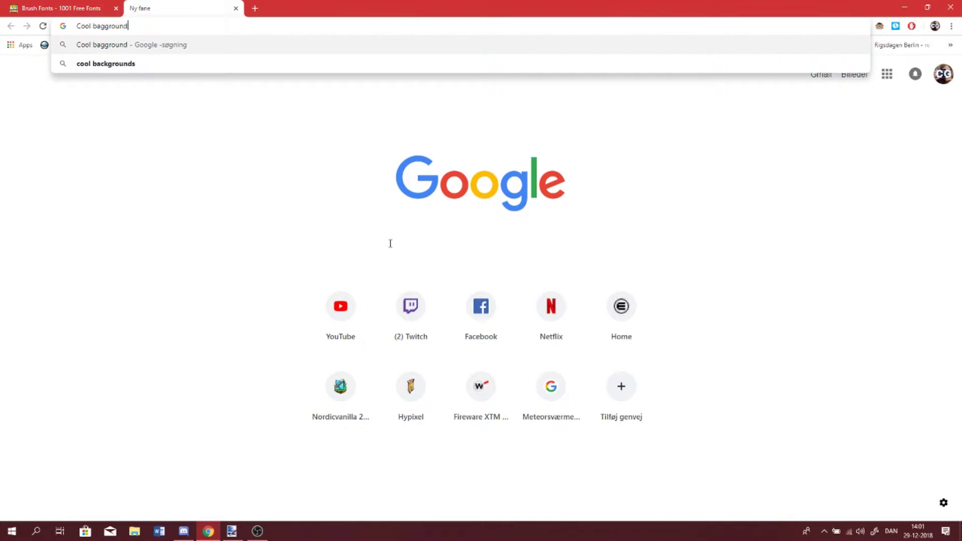
pyautogui.write('nd')
pyautogui.press('Return')
pyautogui.click(163, 100)
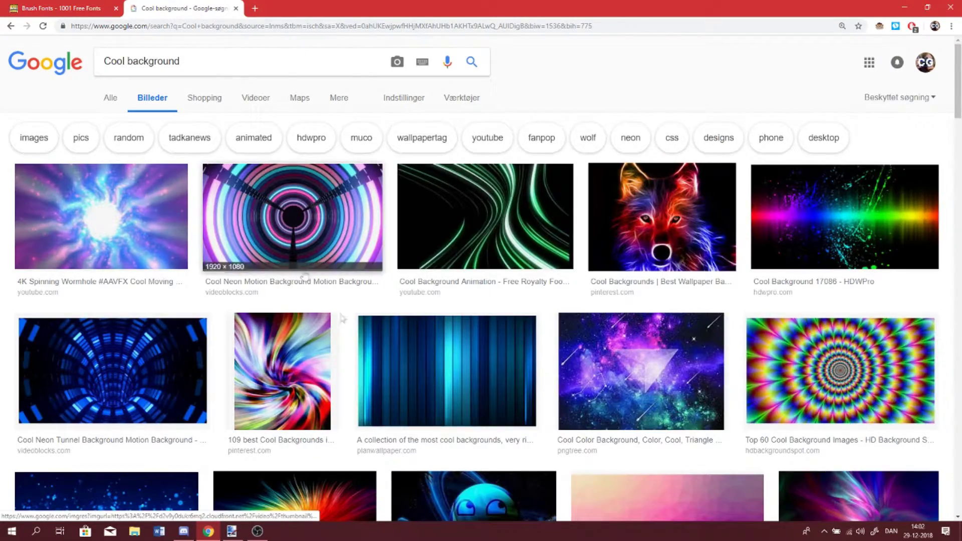
# - Find the blue-to-purple polygon background from the FREE CSS Backgrounds Collection in the image results and copy the image
pyautogui.scroll(-3, 290, 341)
pyautogui.scroll(-7, 292, 332)
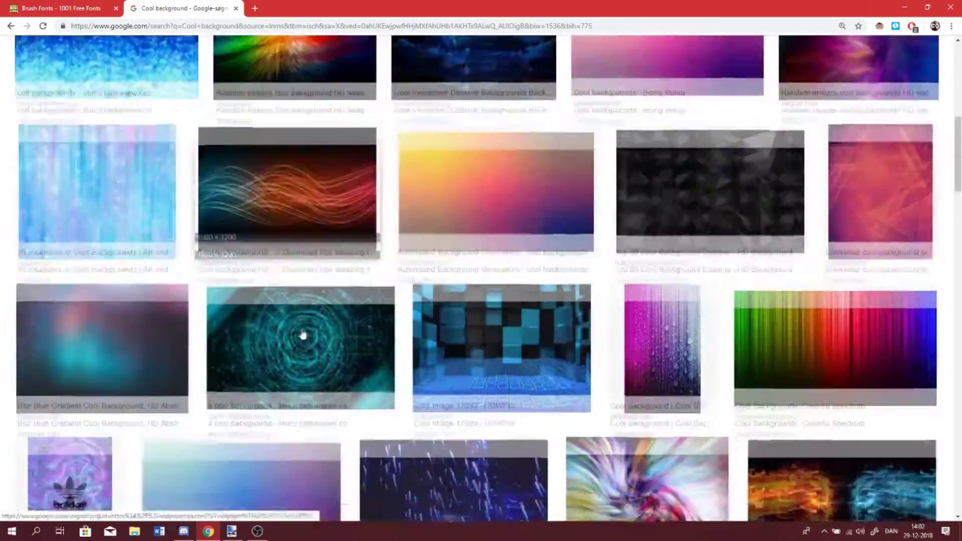
pyautogui.scroll(-5, 439, 263)
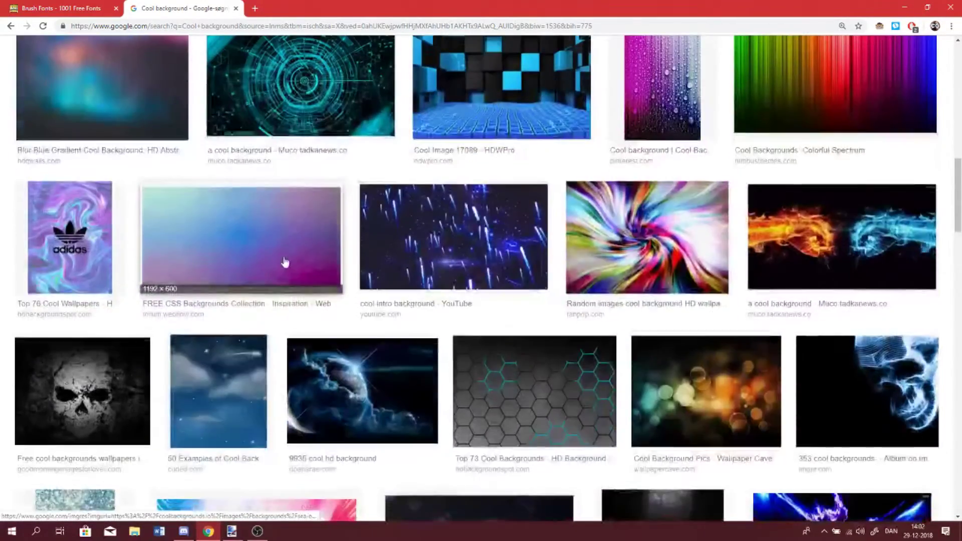
pyautogui.click(285, 263)
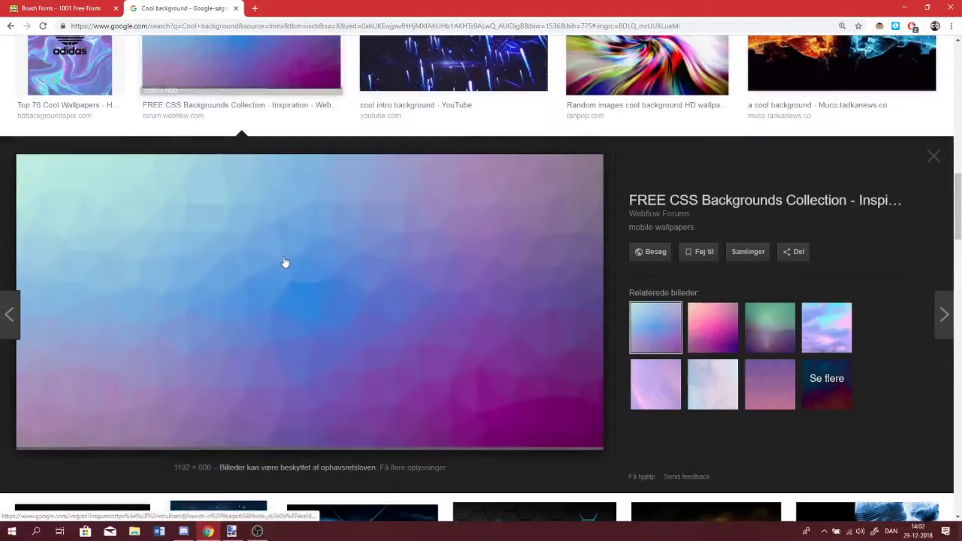
pyautogui.rightClick(279, 261)
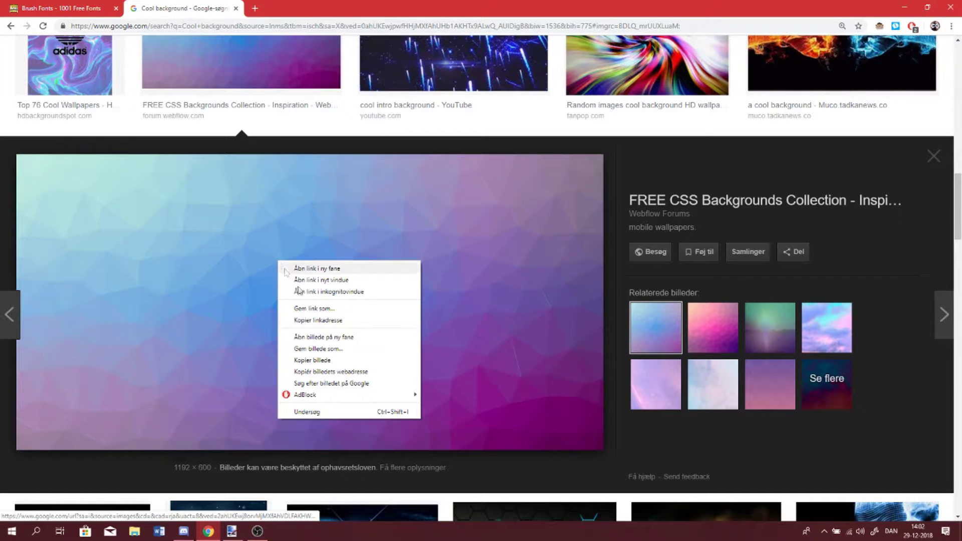
pyautogui.click(321, 360)
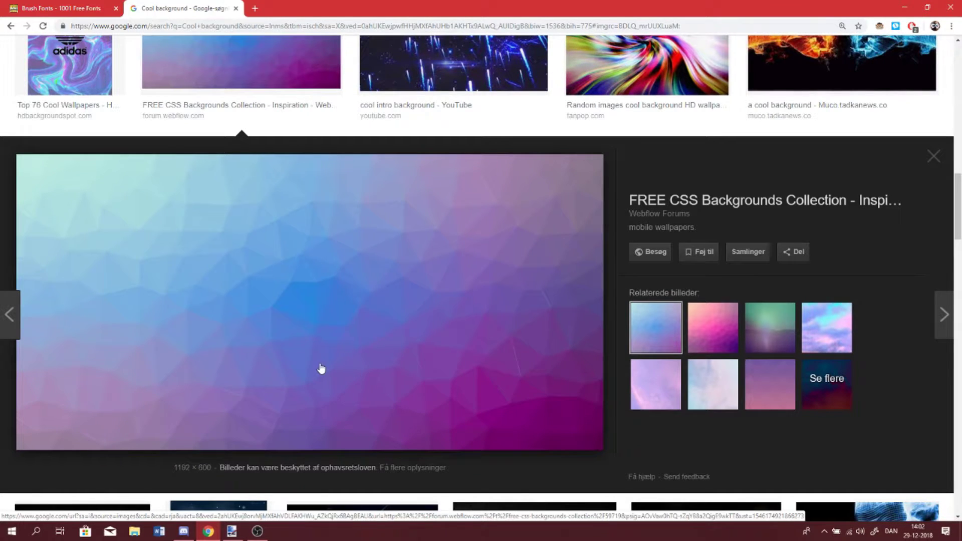
# - Back in paint.net, paste the background onto a new layer above the red text, enlarge it to about 2156 × 1085 to cover the canvas, and deselect
pyautogui.click(231, 531)
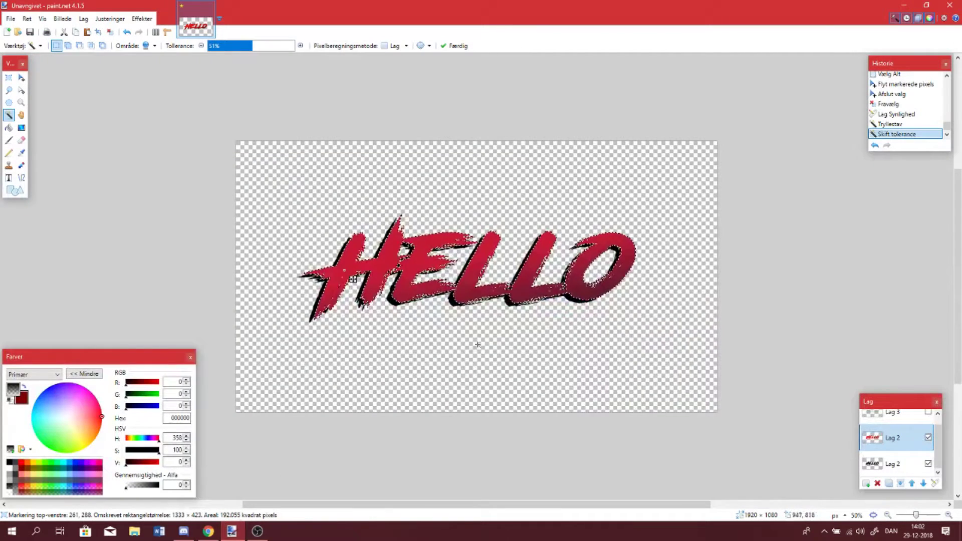
pyautogui.hotkey('ctrl', 'shift', 'n')
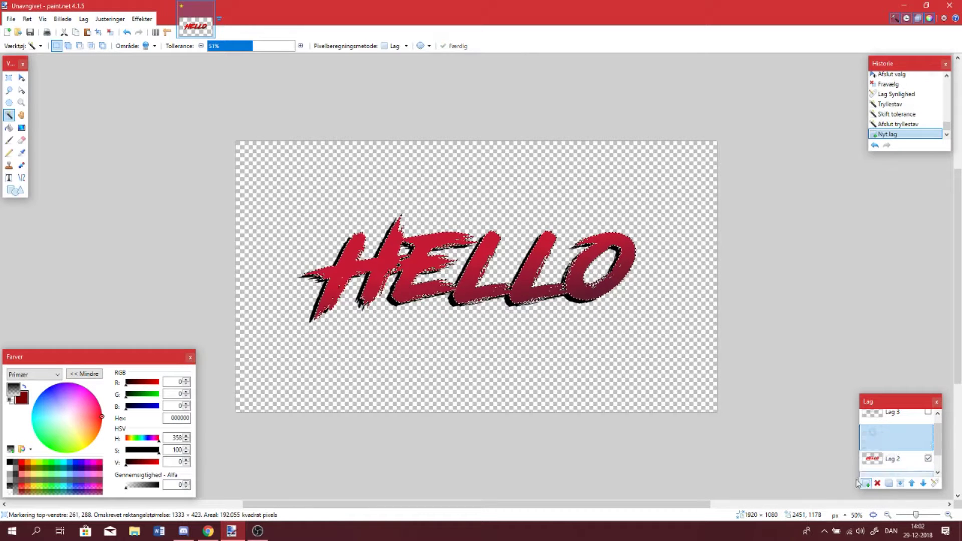
pyautogui.hotkey('ctrl', 'v')
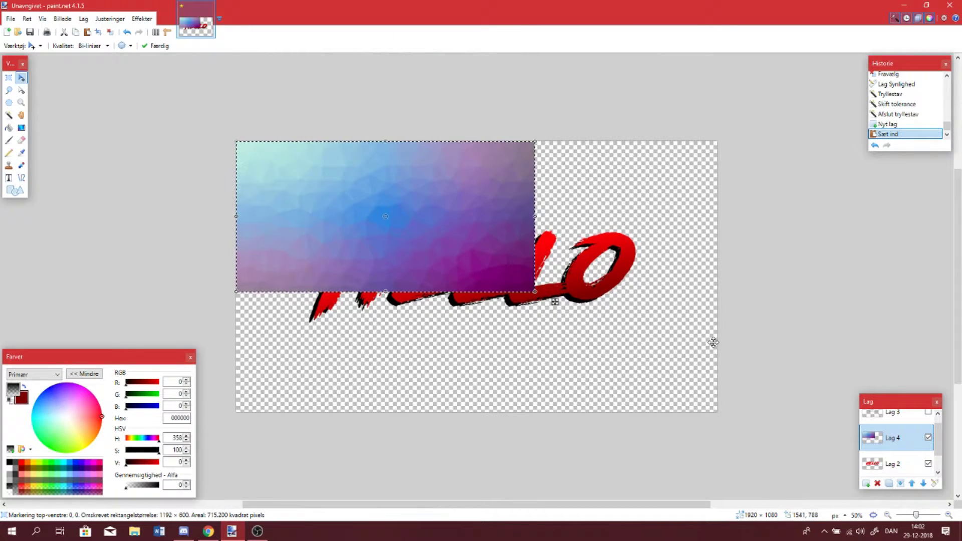
pyautogui.moveTo(535, 293); pyautogui.dragTo(776, 440)
pyautogui.moveTo(460, 301); pyautogui.dragTo(440, 294)
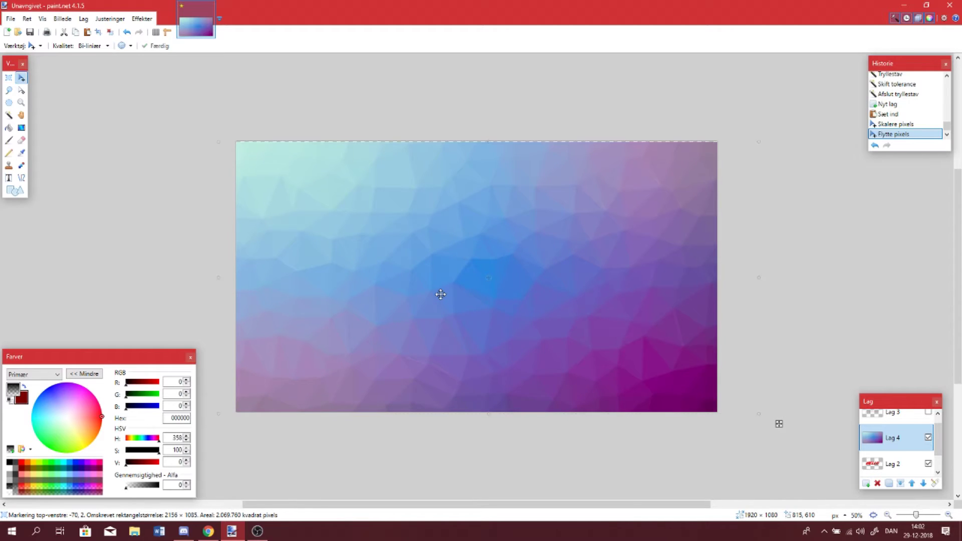
pyautogui.hotkey('ctrl', 'd')
# - Select the area around the lettering on the red text layer, clear that area from the background image on Lag 4, and deselect
pyautogui.click(866, 459)
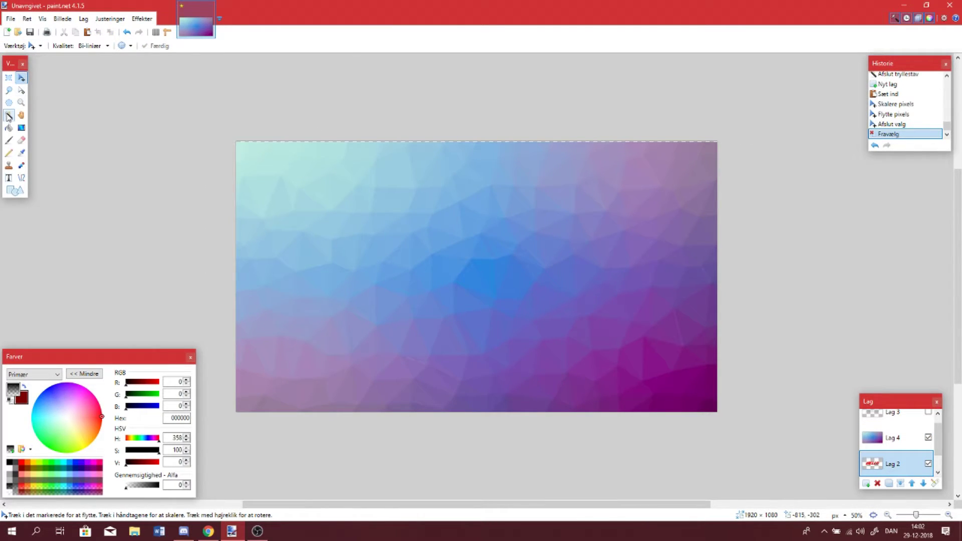
pyautogui.click(9, 116)
pyautogui.click(271, 176)
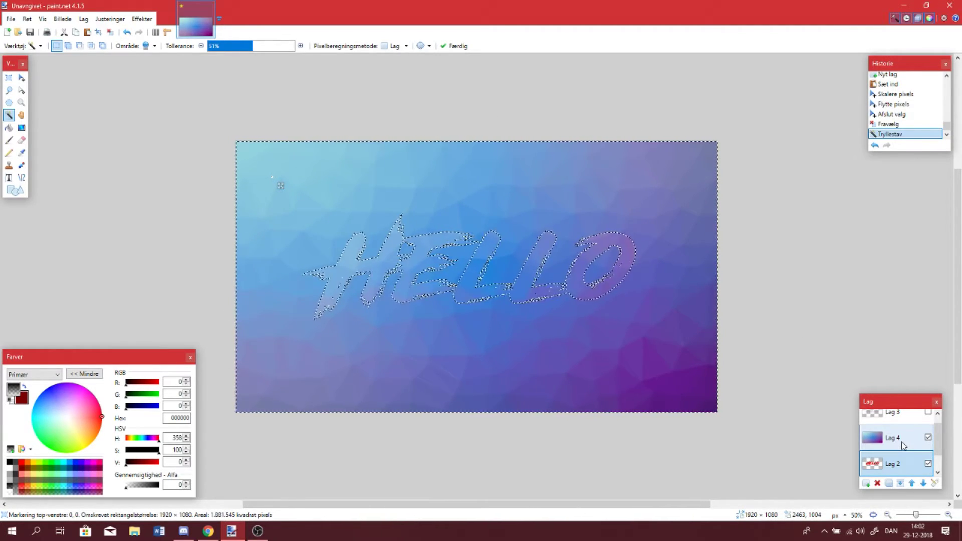
pyautogui.hotkey('alt', 'pageup')
pyautogui.press('BackSpace')
pyautogui.hotkey('ctrl', 'd')
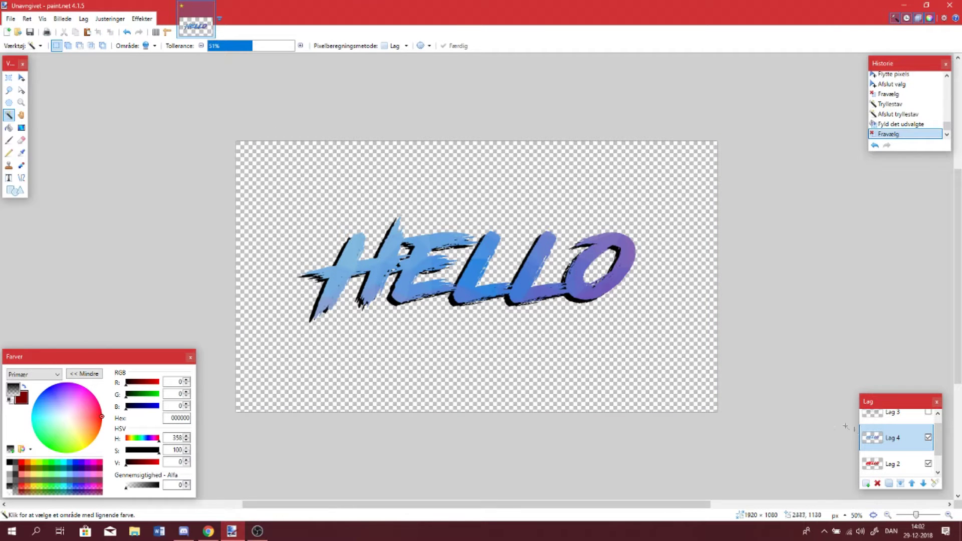
# - Compare the patterned lettering with and without the inner shadow, then hide Lag 4 and leave Lag 3 visible
pyautogui.click(928, 412)
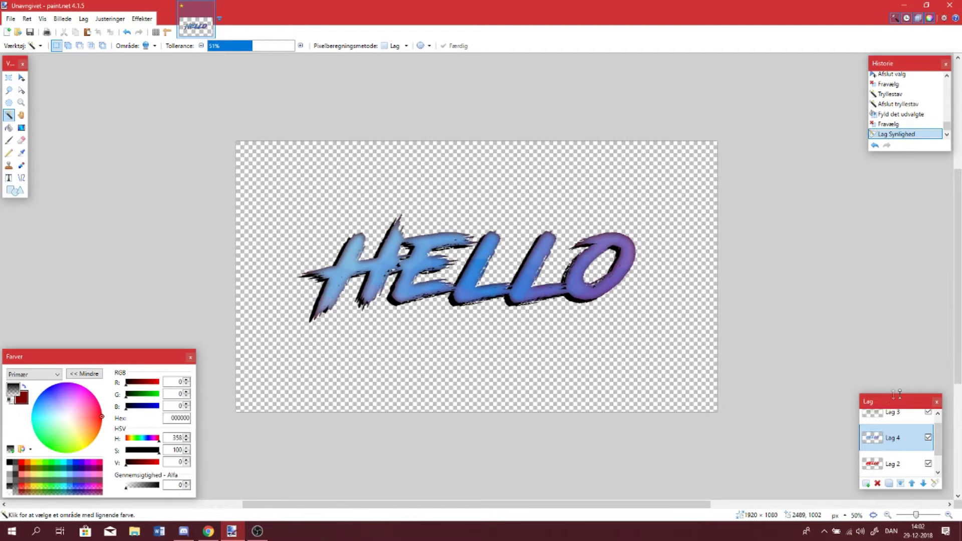
pyautogui.click(928, 412)
pyautogui.scroll(-2, 471, 308)
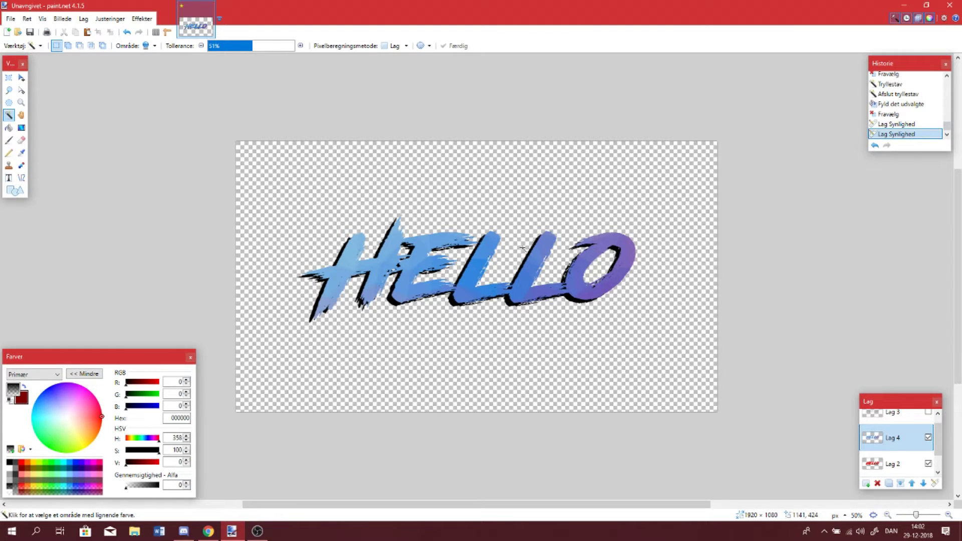
pyautogui.click(929, 437)
pyautogui.click(927, 413)
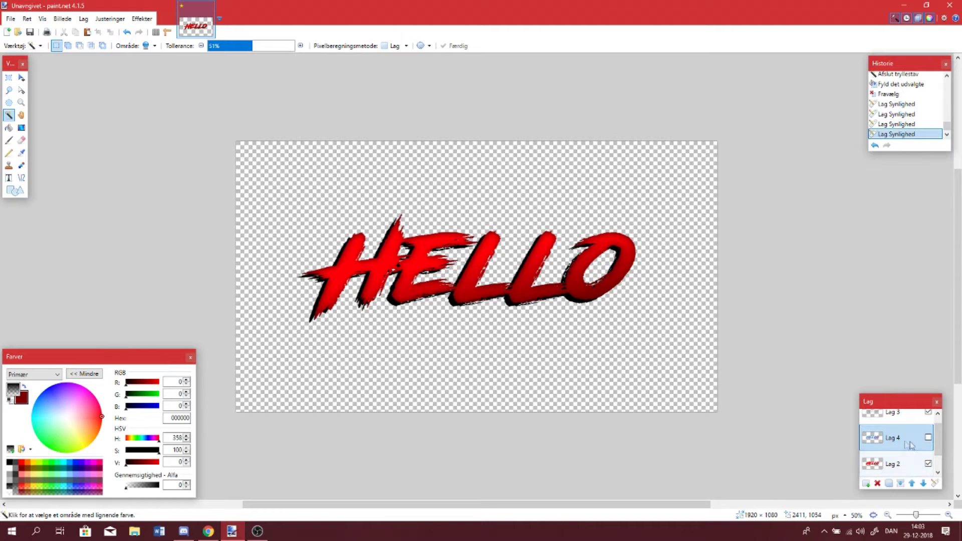
# - Add a new layer above Lag 4 and apply the Splatter effect to it with size 150
pyautogui.click(865, 483)
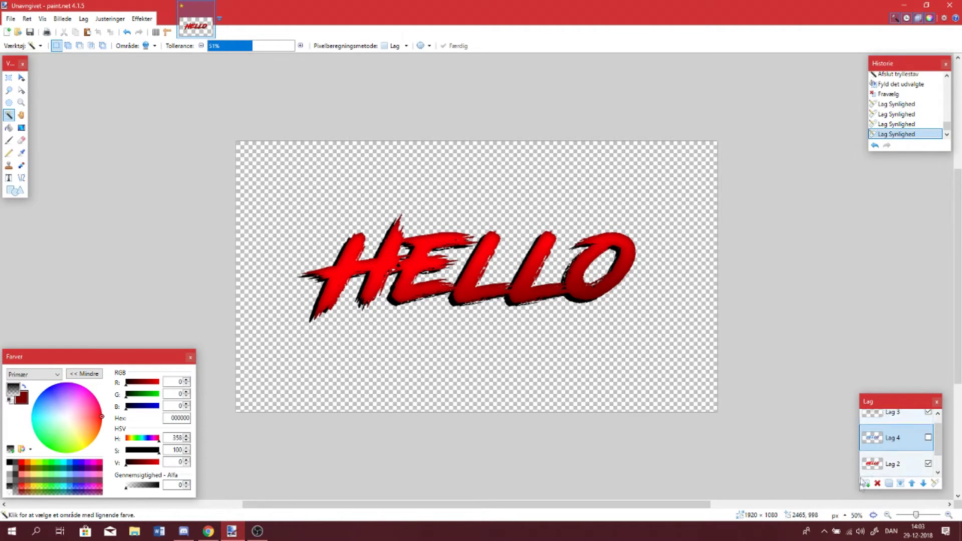
pyautogui.click(142, 18)
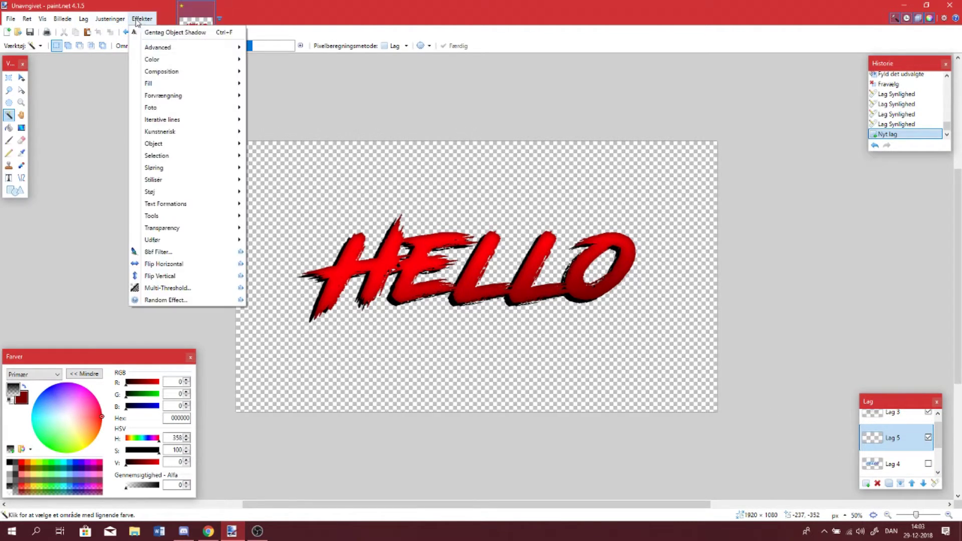
pyautogui.moveTo(183, 135)
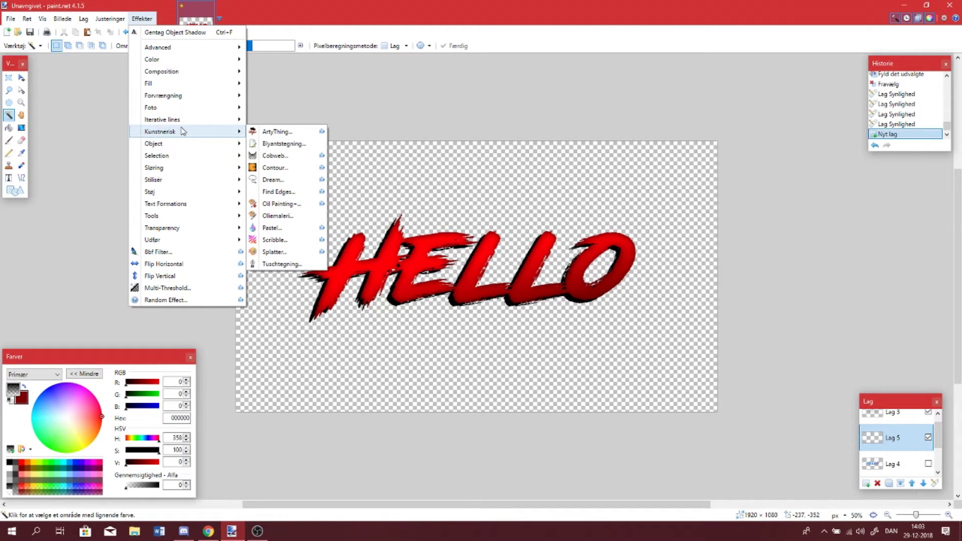
pyautogui.click(294, 253)
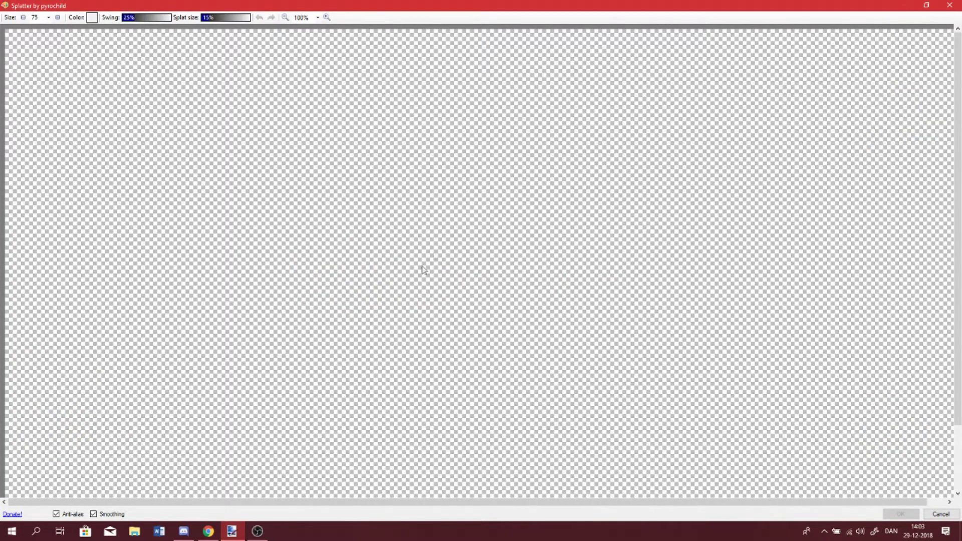
pyautogui.moveTo(597, 237); pyautogui.dragTo(532, 237)
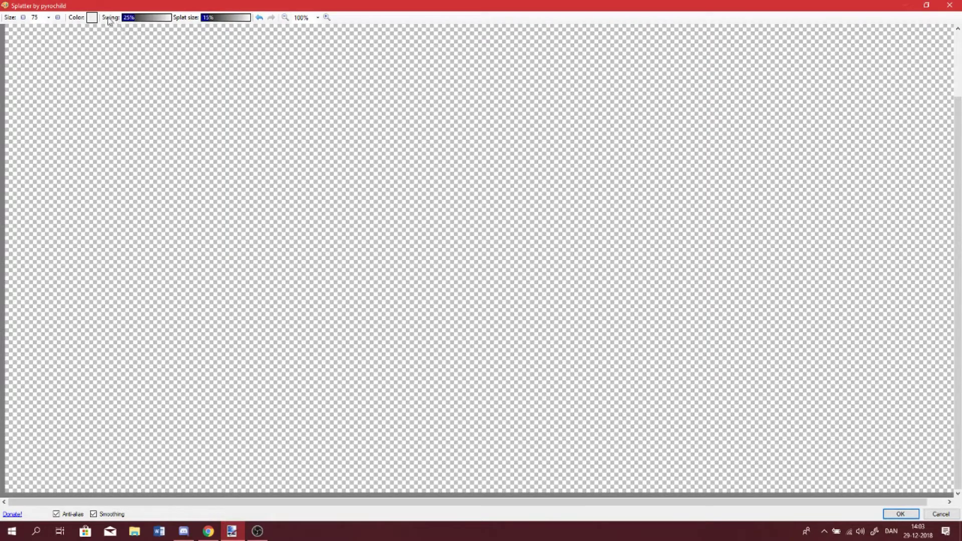
pyautogui.click(48, 17)
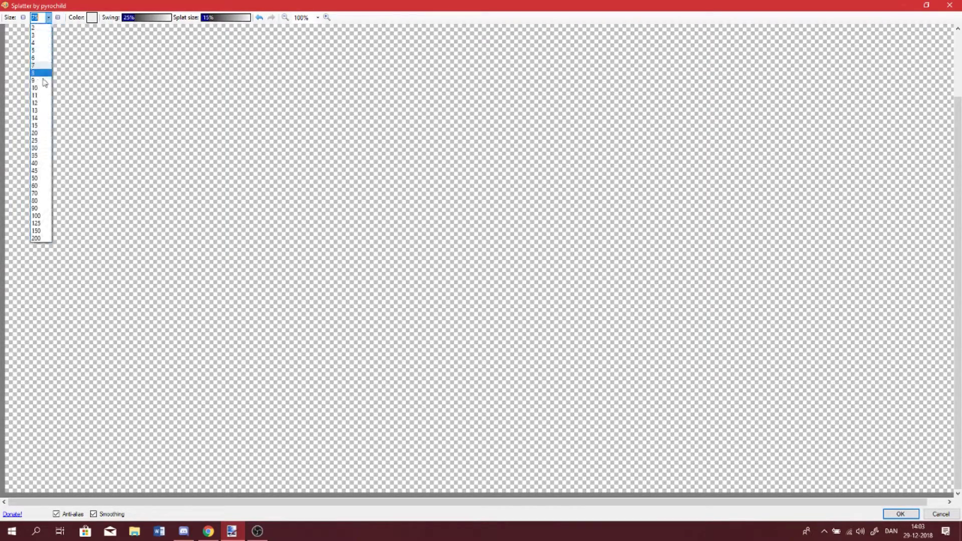
pyautogui.click(50, 234)
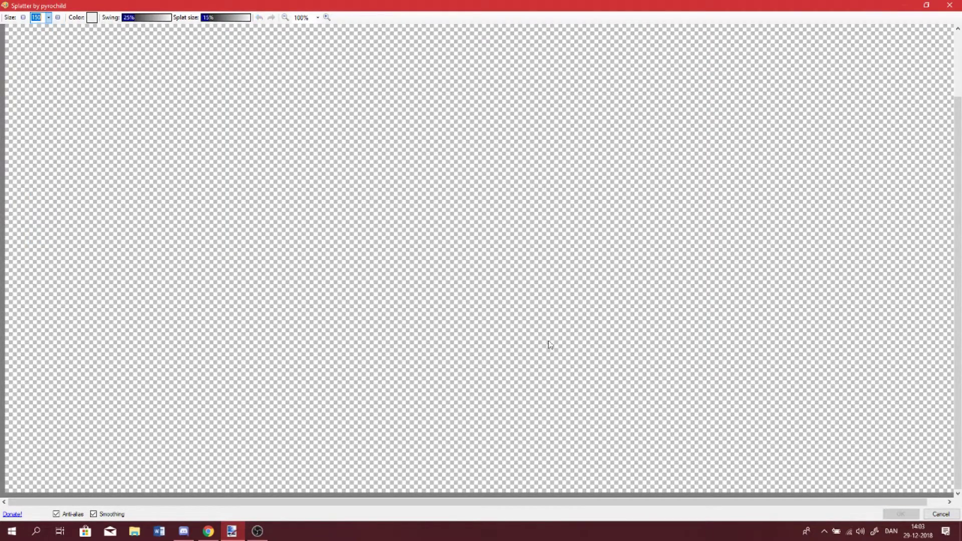
pyautogui.click(900, 514)
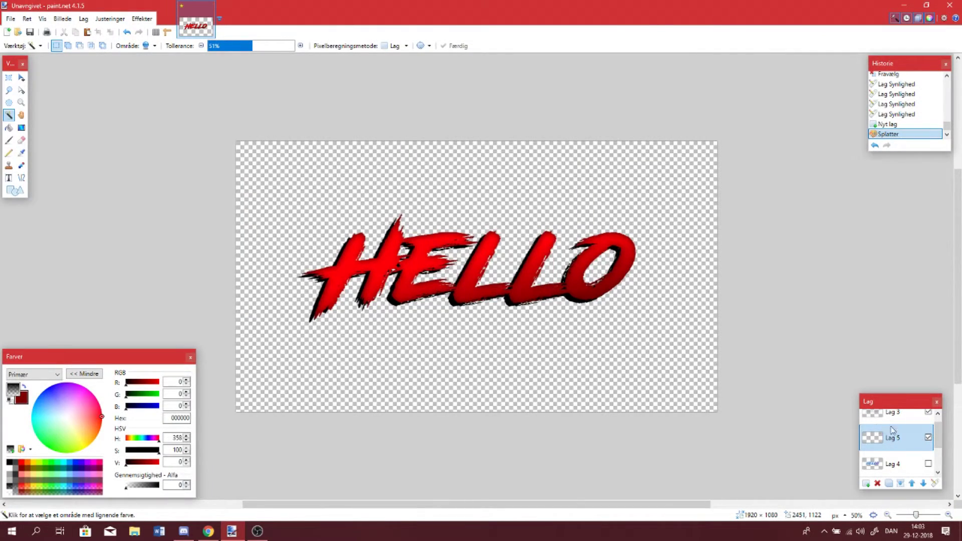
# - Move Lag 5 above Lag 3 and set the primary colour to fully opaque black
pyautogui.scroll(1, 918, 438)
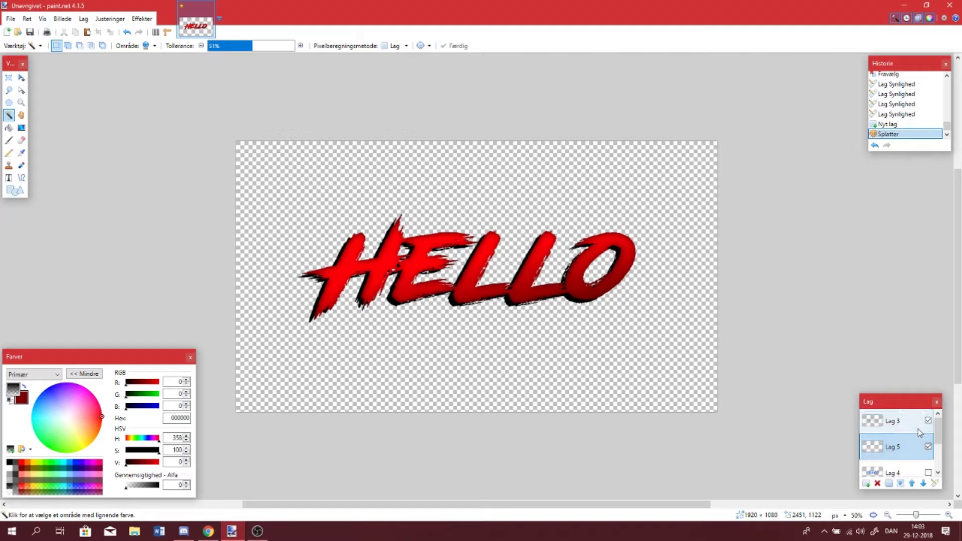
pyautogui.moveTo(912, 456); pyautogui.dragTo(904, 434)
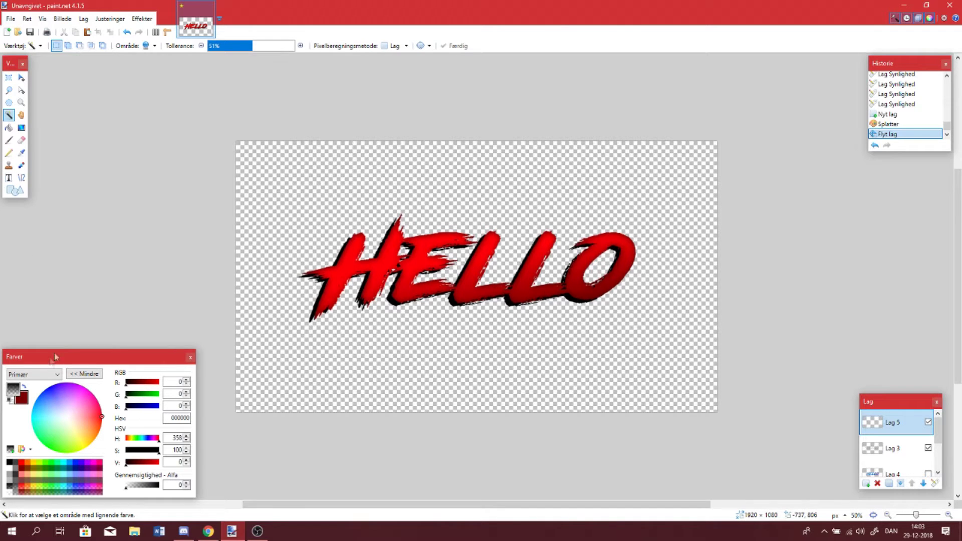
pyautogui.click(45, 389)
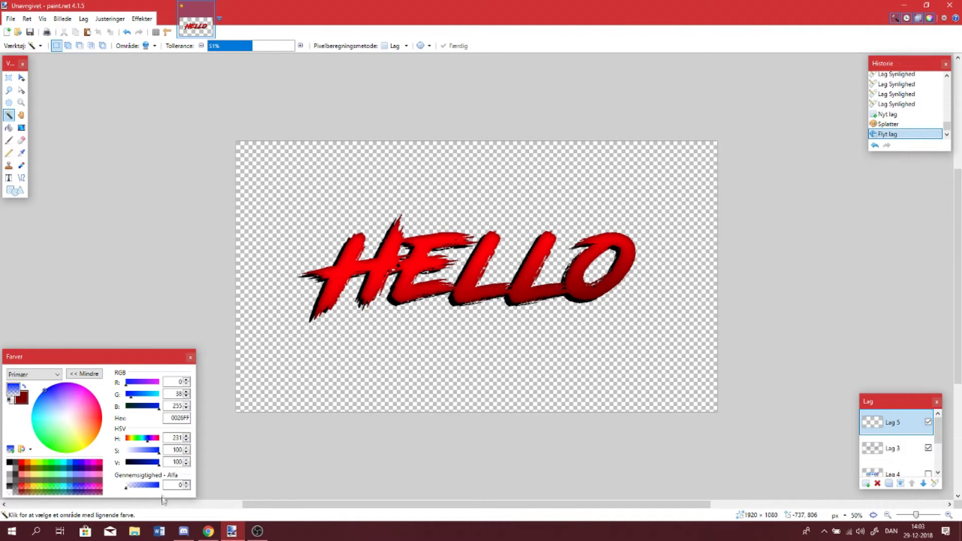
pyautogui.moveTo(61, 405)
pyautogui.mouseDown()
pyautogui.moveTo(100, 382)
pyautogui.moveTo(34, 394)
pyautogui.moveTo(100, 503)
pyautogui.moveTo(40, 496)
pyautogui.moveTo(2, 438)
pyautogui.mouseUp()
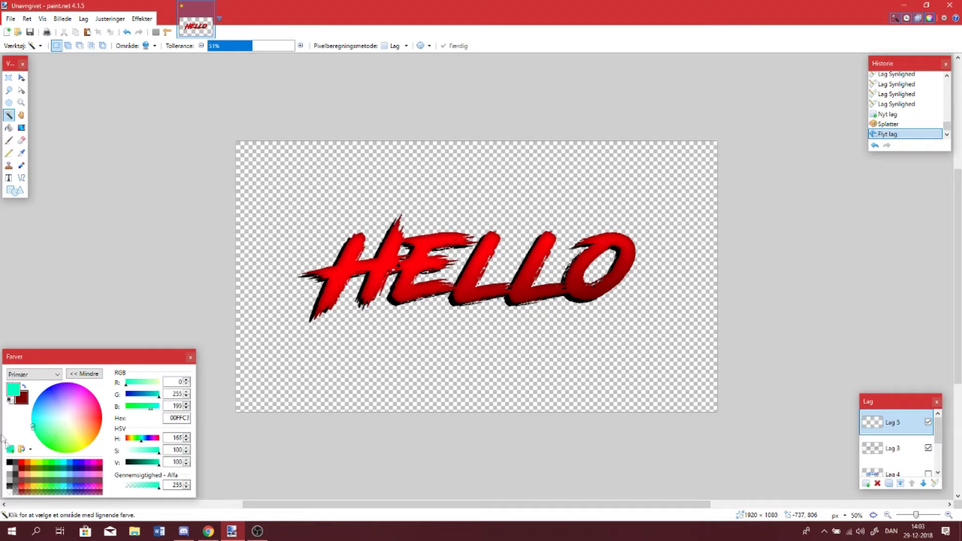
pyautogui.click(10, 465)
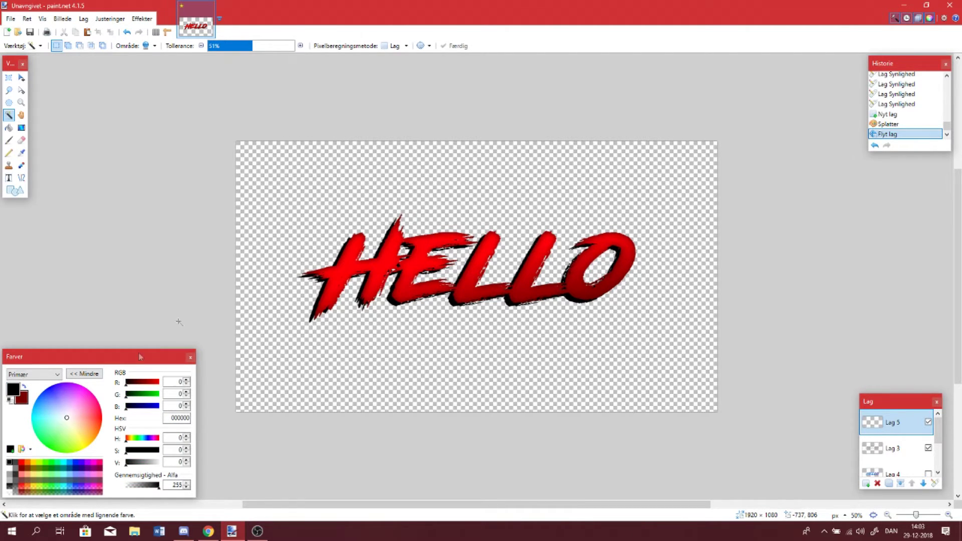
pyautogui.doubleClick(182, 4)
pyautogui.click(139, 22)
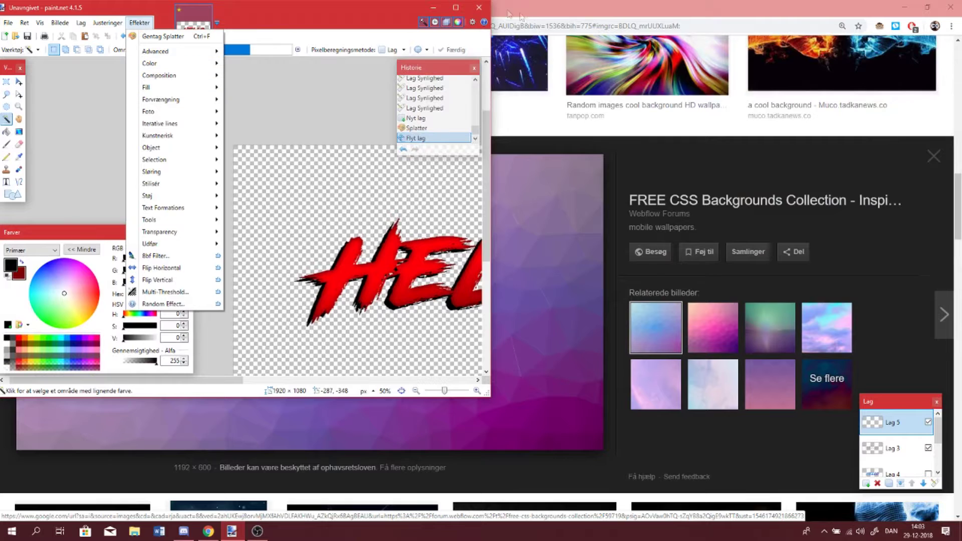
pyautogui.click(455, 8)
# - Cover Lag 5 with black strokes across the canvas using the Splatter effect, and apply it
pyautogui.click(141, 18)
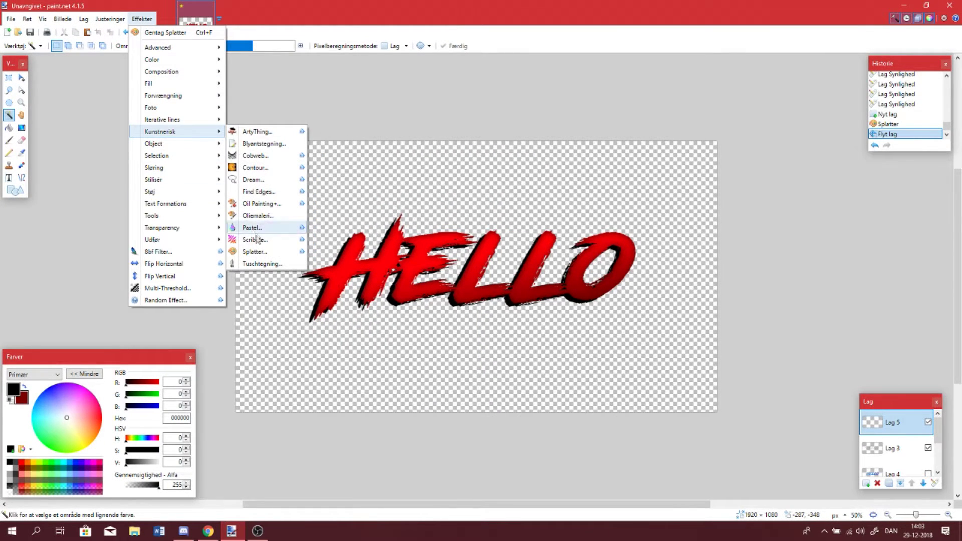
pyautogui.click(262, 251)
pyautogui.moveTo(478, 228)
pyautogui.mouseDown()
pyautogui.moveTo(398, 187)
pyautogui.moveTo(219, 214)
pyautogui.moveTo(184, 265)
pyautogui.mouseUp()
pyautogui.moveTo(320, 228)
pyautogui.mouseDown()
pyautogui.moveTo(306, 232)
pyautogui.moveTo(321, 303)
pyautogui.mouseUp()
pyautogui.moveTo(502, 187); pyautogui.dragTo(423, 175)
pyautogui.moveTo(450, 189)
pyautogui.mouseDown()
pyautogui.moveTo(428, 135)
pyautogui.moveTo(576, 221)
pyautogui.moveTo(749, 256)
pyautogui.moveTo(859, 111)
pyautogui.moveTo(741, 308)
pyautogui.mouseUp()
pyautogui.moveTo(746, 434)
pyautogui.mouseDown()
pyautogui.moveTo(756, 400)
pyautogui.moveTo(391, 421)
pyautogui.moveTo(96, 345)
pyautogui.moveTo(149, 107)
pyautogui.moveTo(225, 272)
pyautogui.moveTo(310, 100)
pyautogui.moveTo(612, 171)
pyautogui.moveTo(897, 165)
pyautogui.moveTo(811, 201)
pyautogui.moveTo(822, 330)
pyautogui.moveTo(605, 440)
pyautogui.moveTo(350, 496)
pyautogui.moveTo(126, 451)
pyautogui.moveTo(201, 301)
pyautogui.moveTo(253, 241)
pyautogui.moveTo(361, 161)
pyautogui.moveTo(321, 110)
pyautogui.mouseUp()
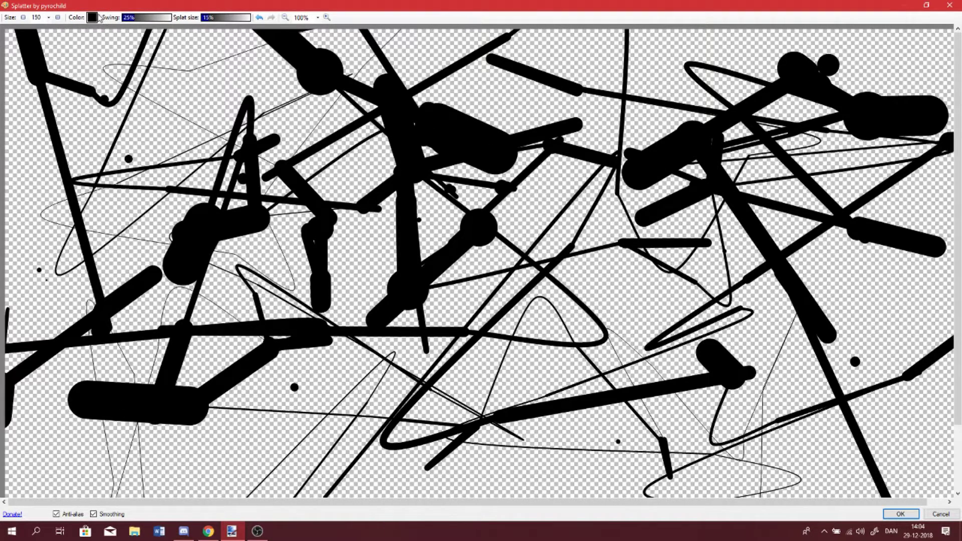
pyautogui.click(94, 17)
pyautogui.moveTo(401, 262)
pyautogui.mouseDown()
pyautogui.moveTo(424, 224)
pyautogui.moveTo(437, 226)
pyautogui.moveTo(411, 237)
pyautogui.moveTo(522, 265)
pyautogui.moveTo(534, 290)
pyautogui.mouseUp()
pyautogui.click(552, 315)
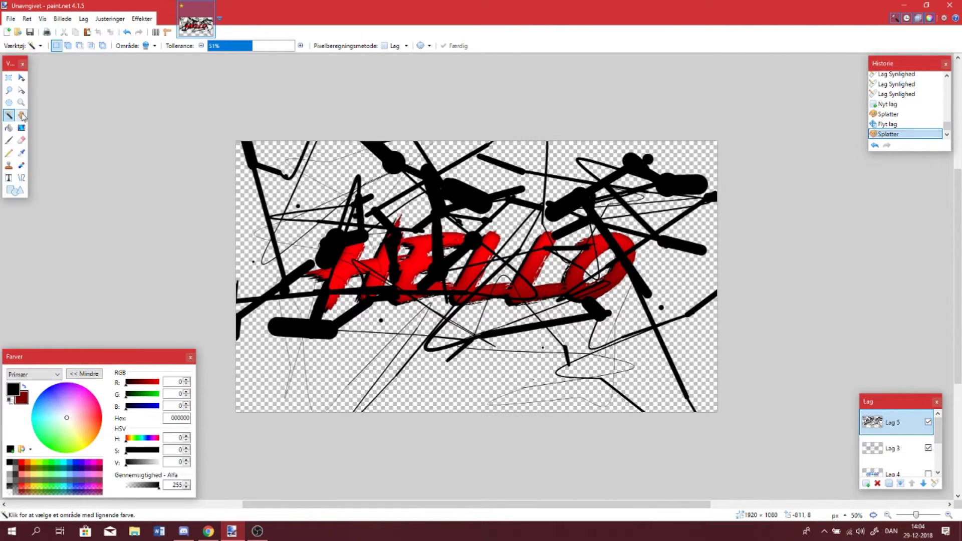
# - Select the connected black splatter lines on Lag 5, fill them with dark blue 21007F, and deselect
pyautogui.click(385, 164)
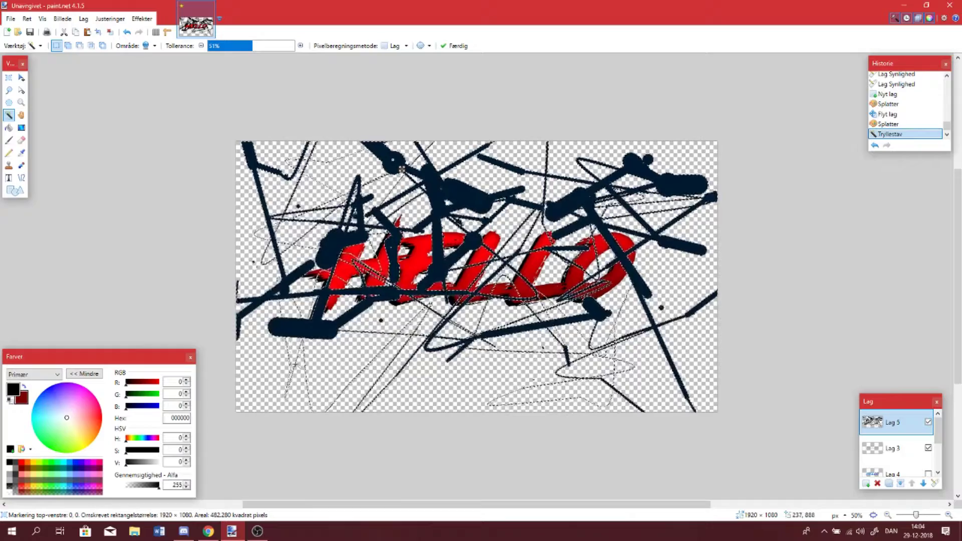
pyautogui.click(83, 386)
pyautogui.moveTo(92, 396)
pyautogui.mouseDown()
pyautogui.moveTo(100, 418)
pyautogui.moveTo(65, 453)
pyautogui.moveTo(31, 440)
pyautogui.moveTo(2, 411)
pyautogui.mouseUp()
pyautogui.click(81, 468)
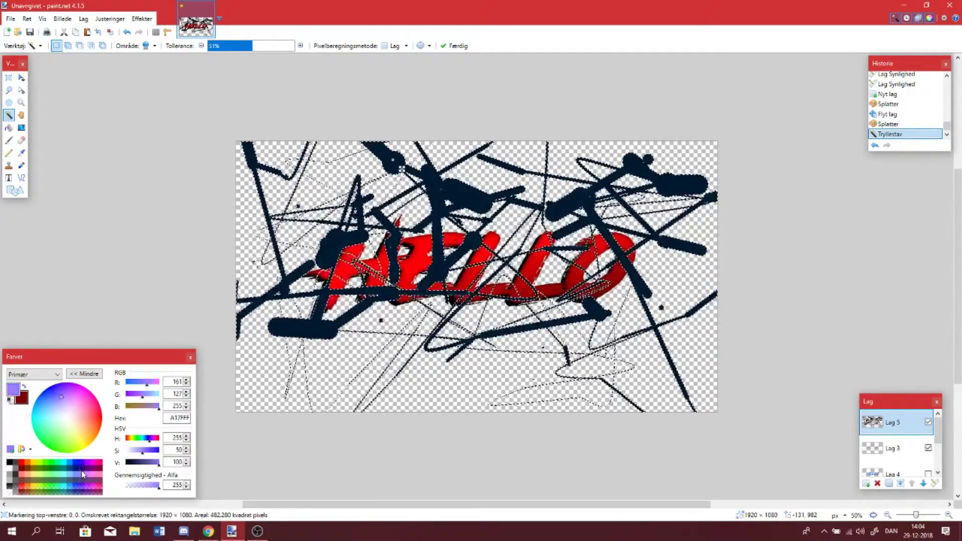
pyautogui.click(100, 462)
pyautogui.press('BackSpace')
pyautogui.hotkey('ctrl', 'd')
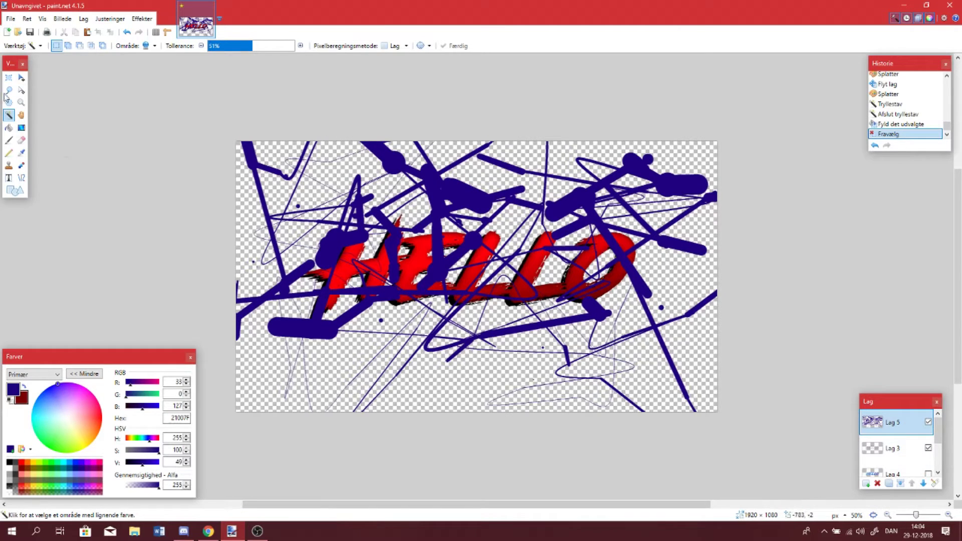
# - Select all of Lag 5 and shift the splatter pattern slightly down and to the right
pyautogui.click(21, 77)
pyautogui.hotkey('ctrl', 'a')
pyautogui.moveTo(737, 422); pyautogui.dragTo(746, 447)
# - Select the area around the lettering on the red Lag 2 layer, clear it from Lag 5 using alpha 0, and deselect
pyautogui.click(897, 473)
pyautogui.scroll(-1, 900, 472)
pyautogui.click(894, 434)
pyautogui.click(9, 116)
pyautogui.click(317, 192)
pyautogui.click(311, 161)
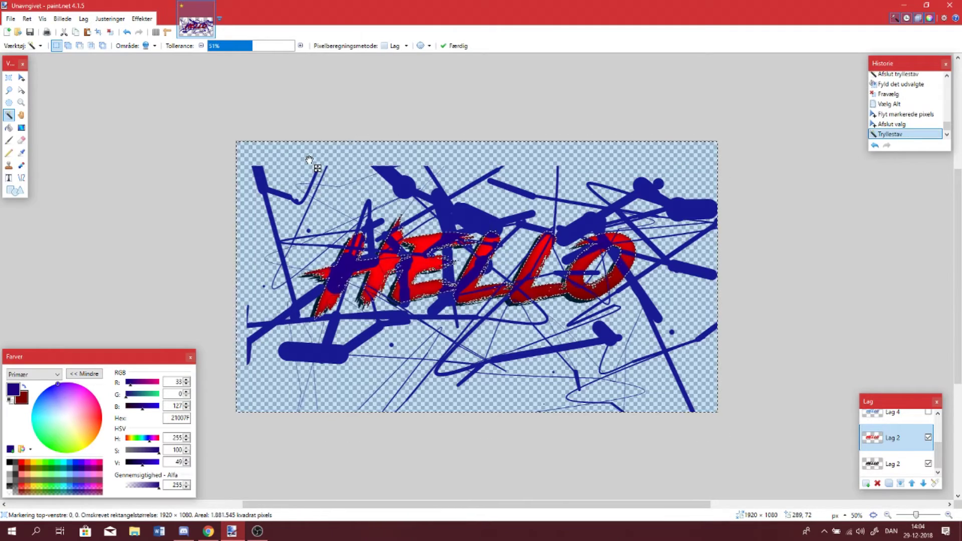
pyautogui.scroll(2, 892, 436)
pyautogui.click(892, 427)
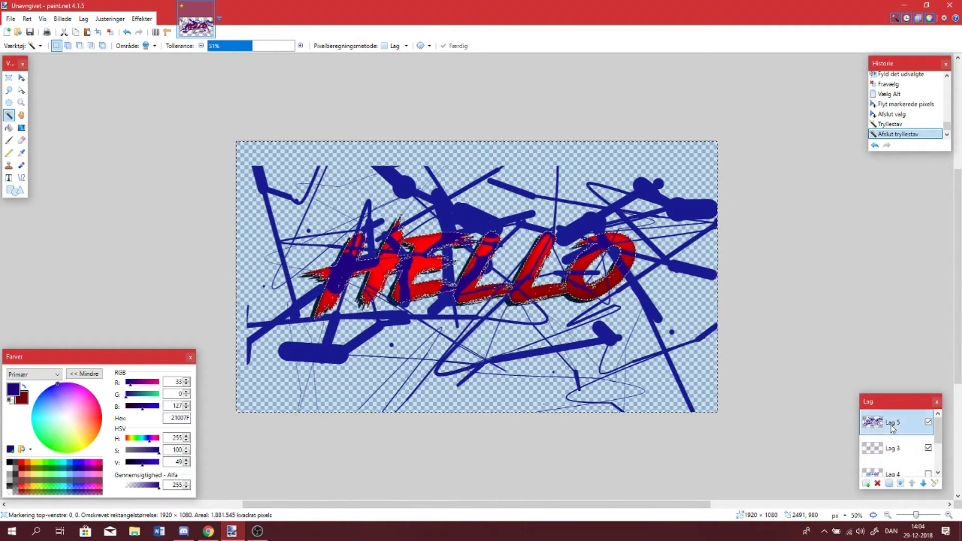
pyautogui.moveTo(158, 489); pyautogui.dragTo(125, 485)
pyautogui.press('BackSpace')
pyautogui.hotkey('ctrl', 'd')
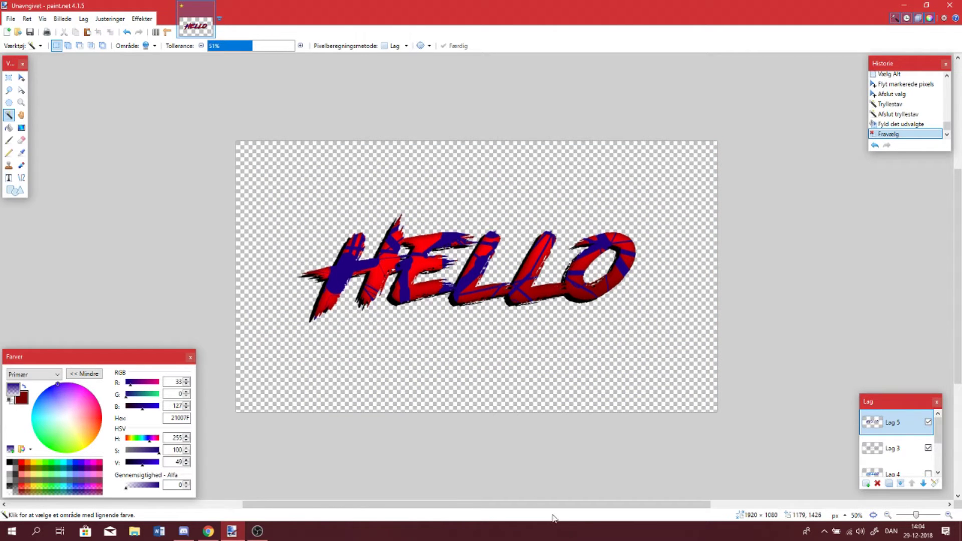
# - Move the splatter layer Lag 5 beneath the inner-shadow layer Lag 3
pyautogui.moveTo(886, 425); pyautogui.dragTo(890, 448)
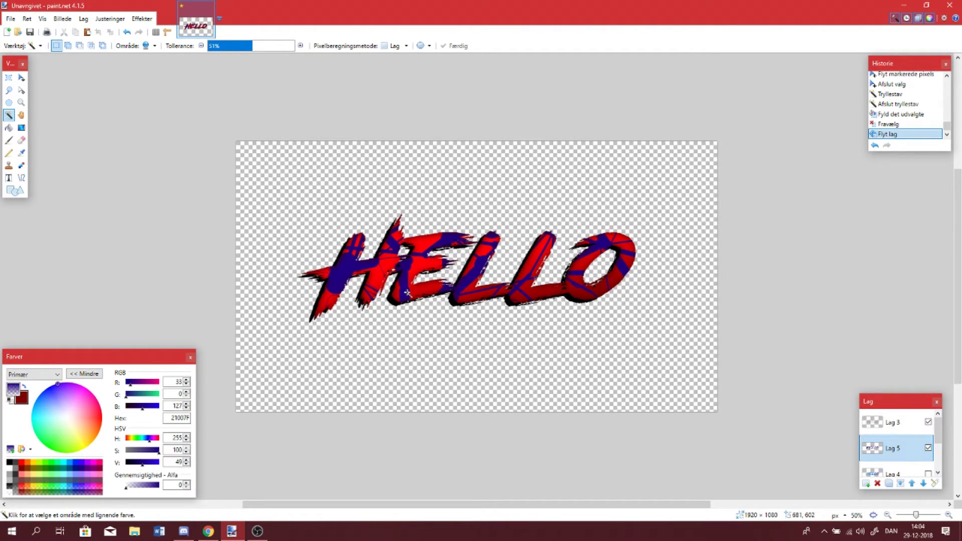
pyautogui.click(947, 515)
pyautogui.moveTo(612, 498)
pyautogui.mouseDown()
pyautogui.moveTo(542, 504)
pyautogui.moveTo(630, 505)
pyautogui.moveTo(616, 505)
pyautogui.mouseUp()
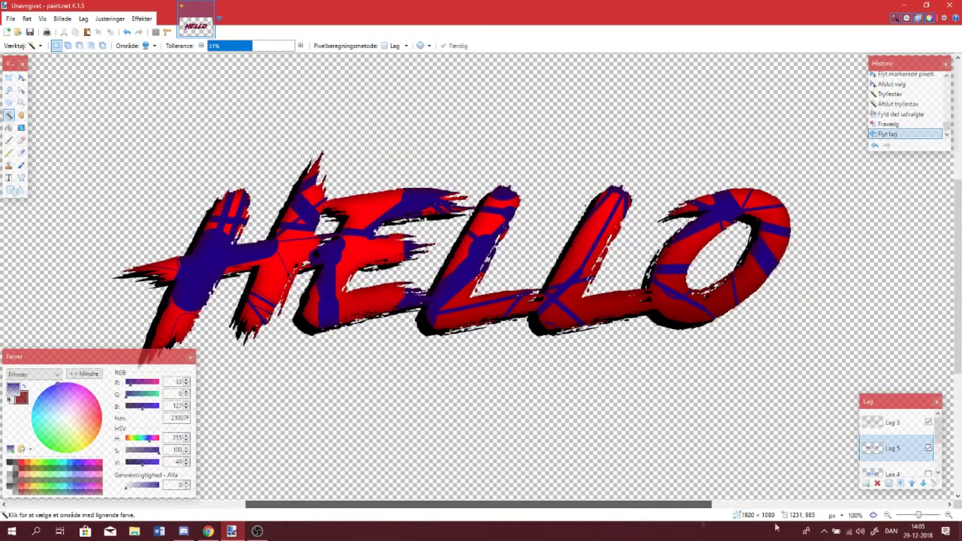
pyautogui.click(887, 516)
pyautogui.click(887, 516)
pyautogui.click(887, 516)
pyautogui.click(945, 515)
pyautogui.click(945, 516)
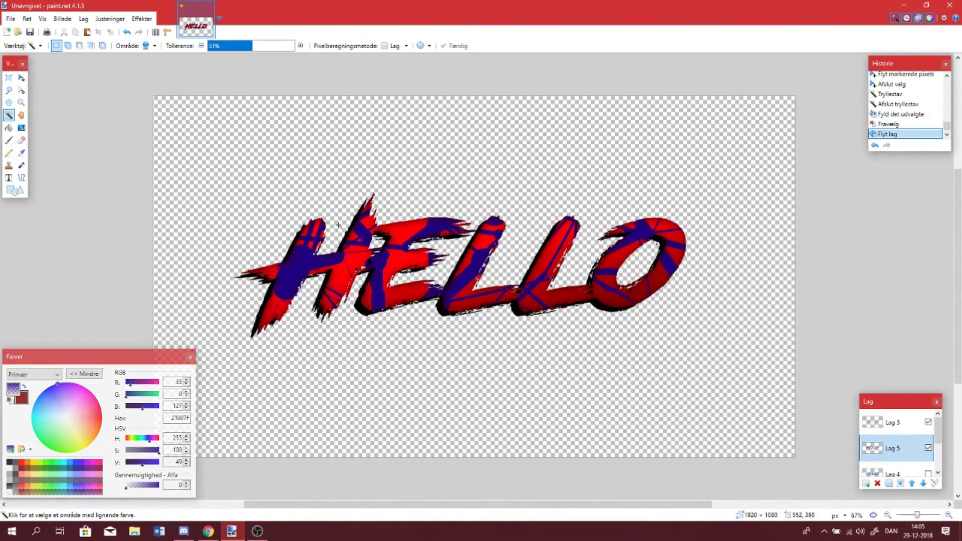